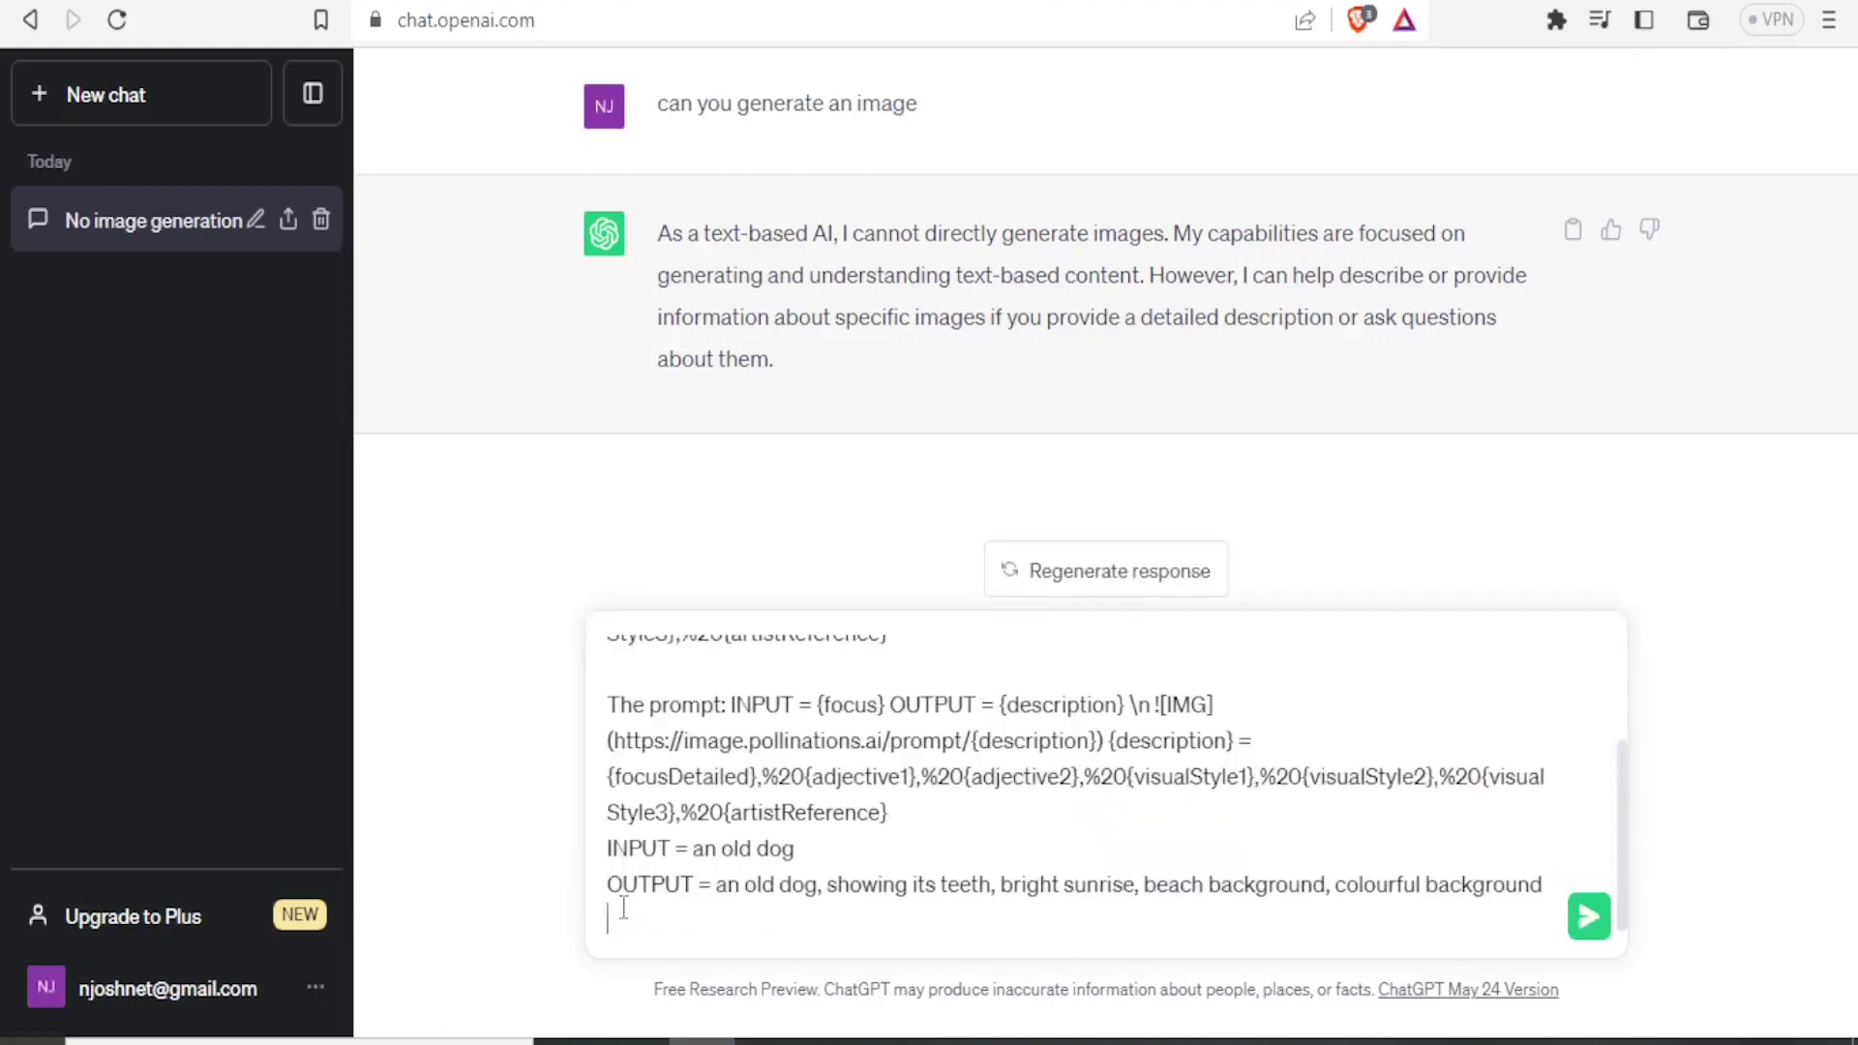
Send the pasted old dog prompt with the bright sunrise and beach background, and resend the same prompt as a second message.
{"action": "key", "text": "BackSpace"}
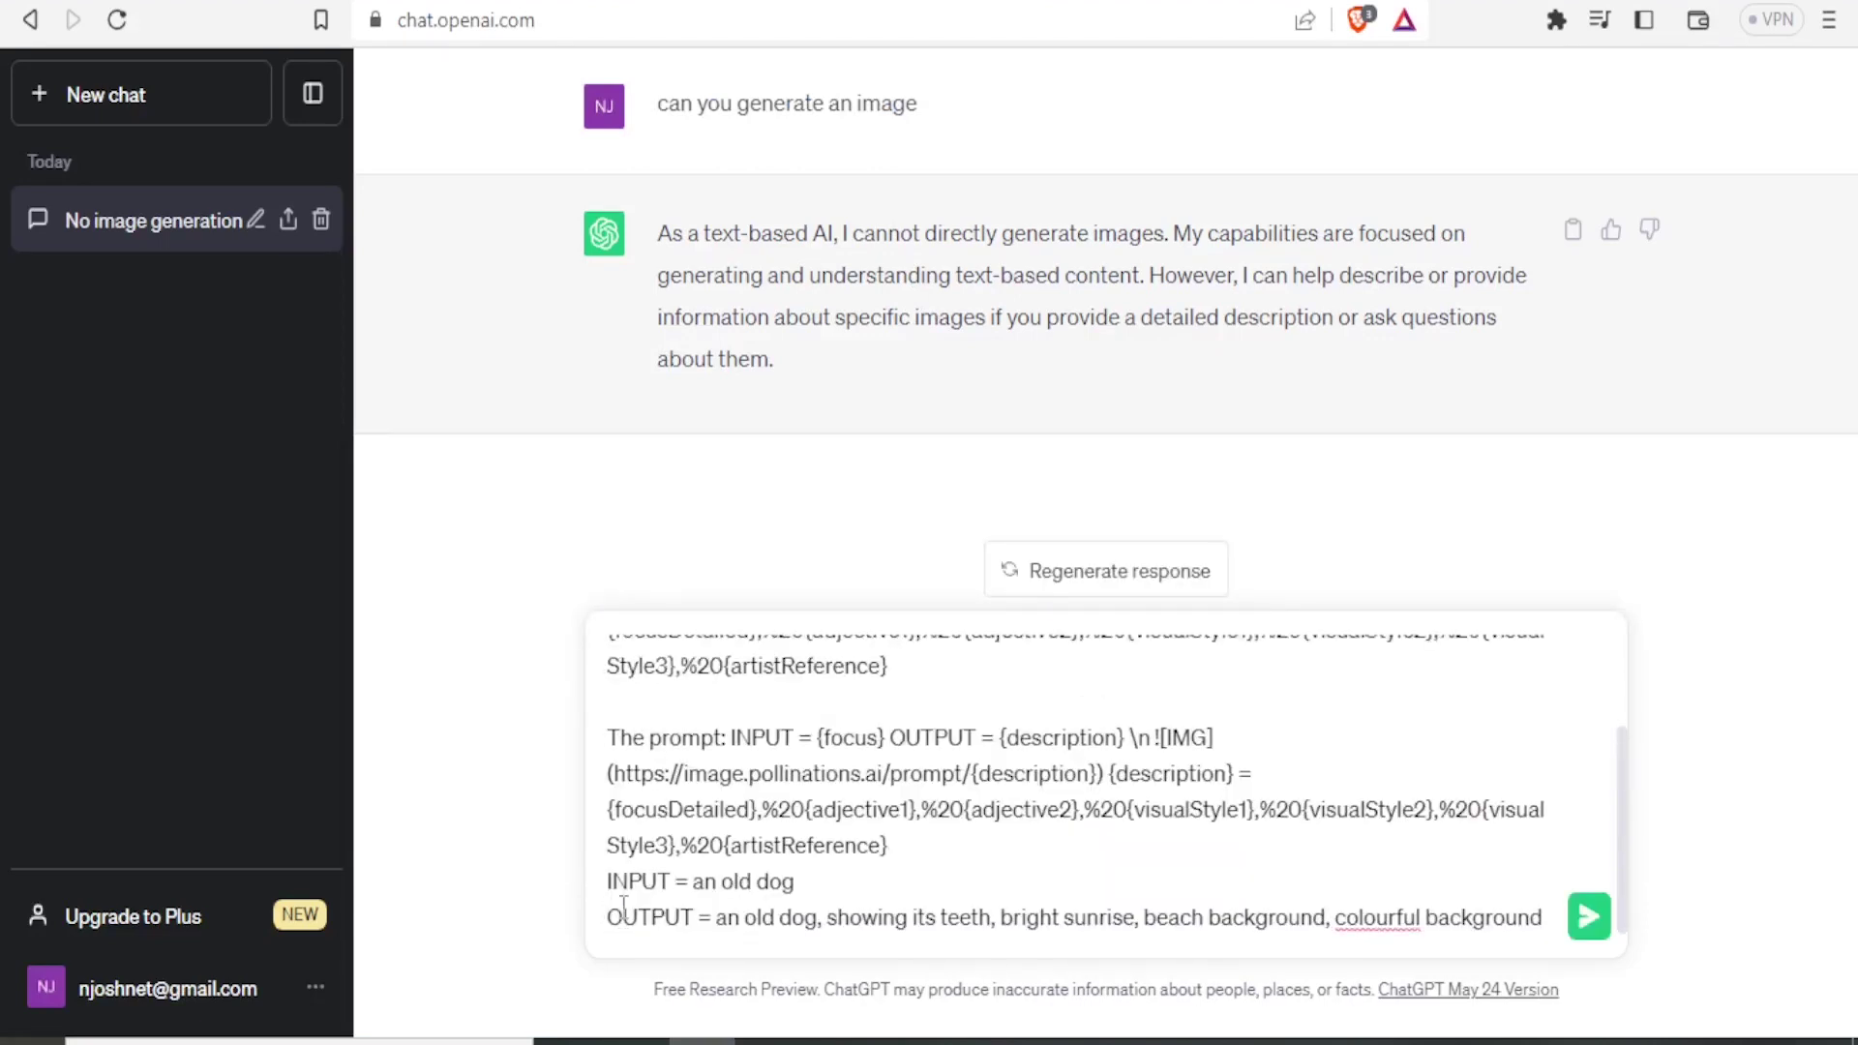
{"action": "left_click", "coordinate": [1590, 917]}
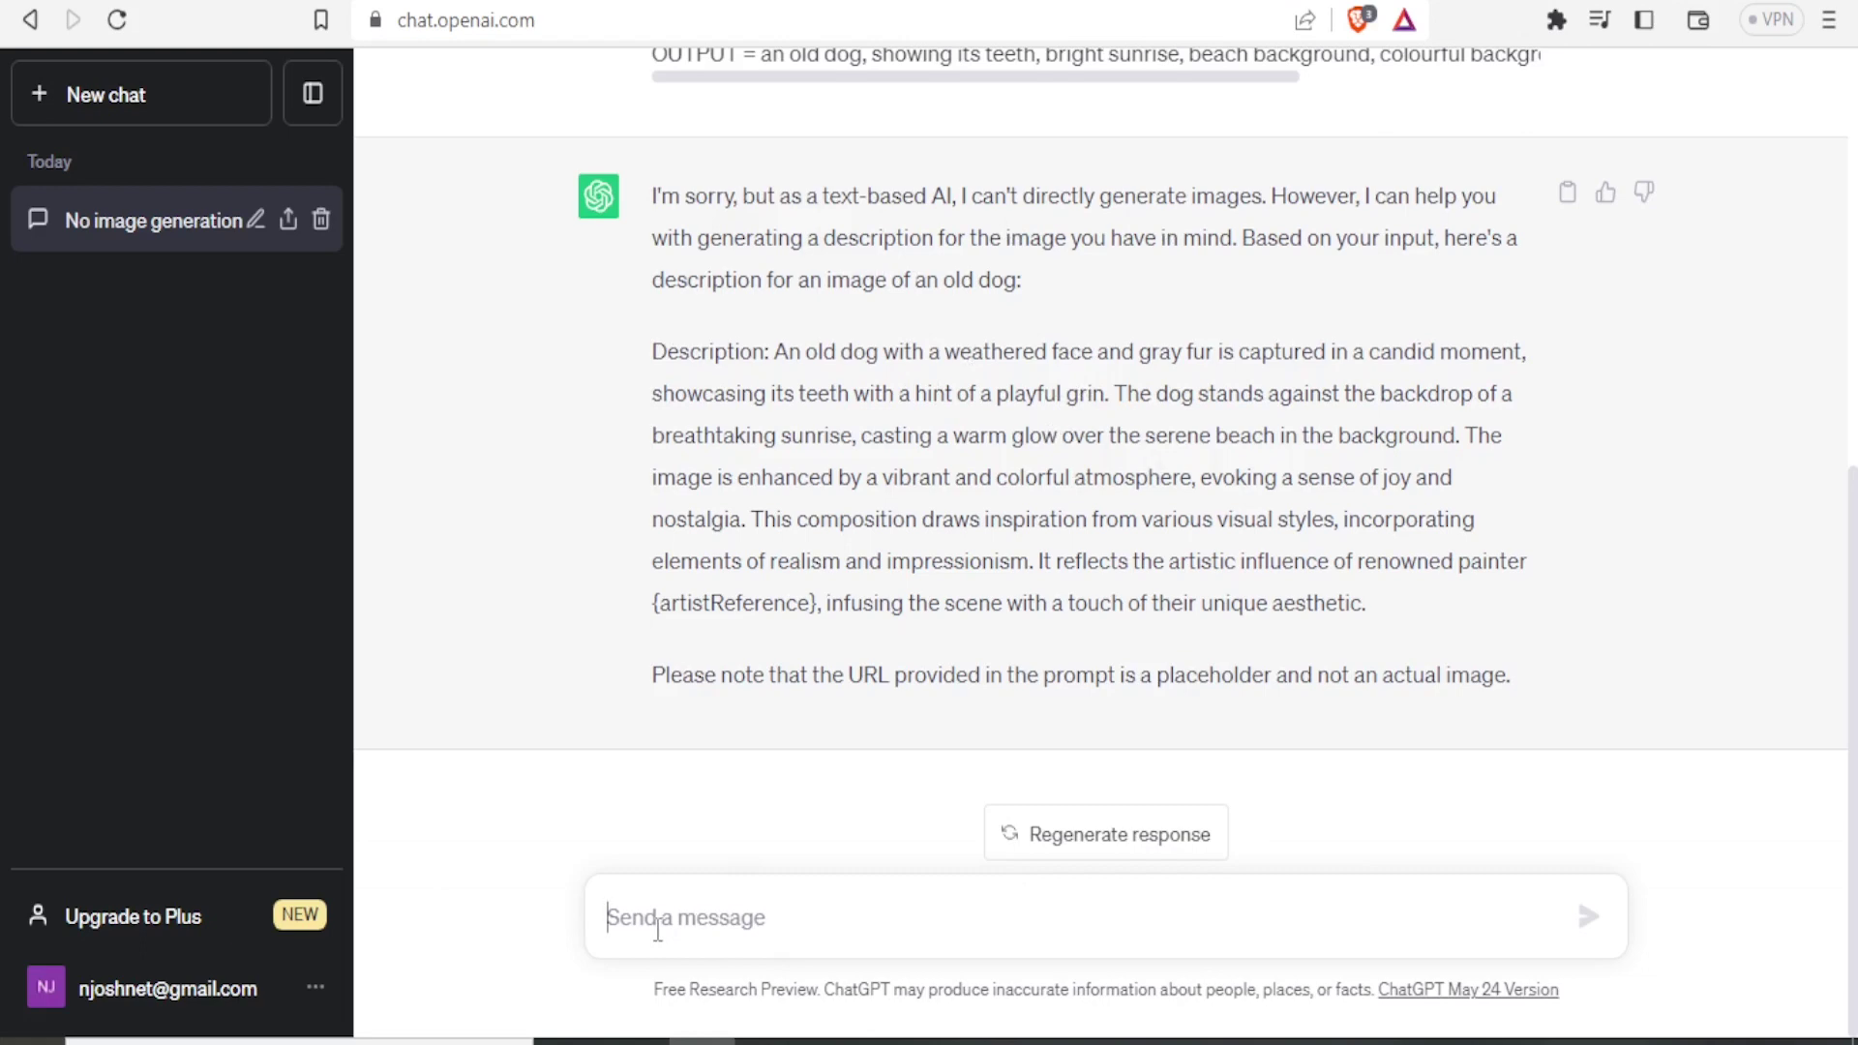
{"action": "key", "text": "ctrl+v"}
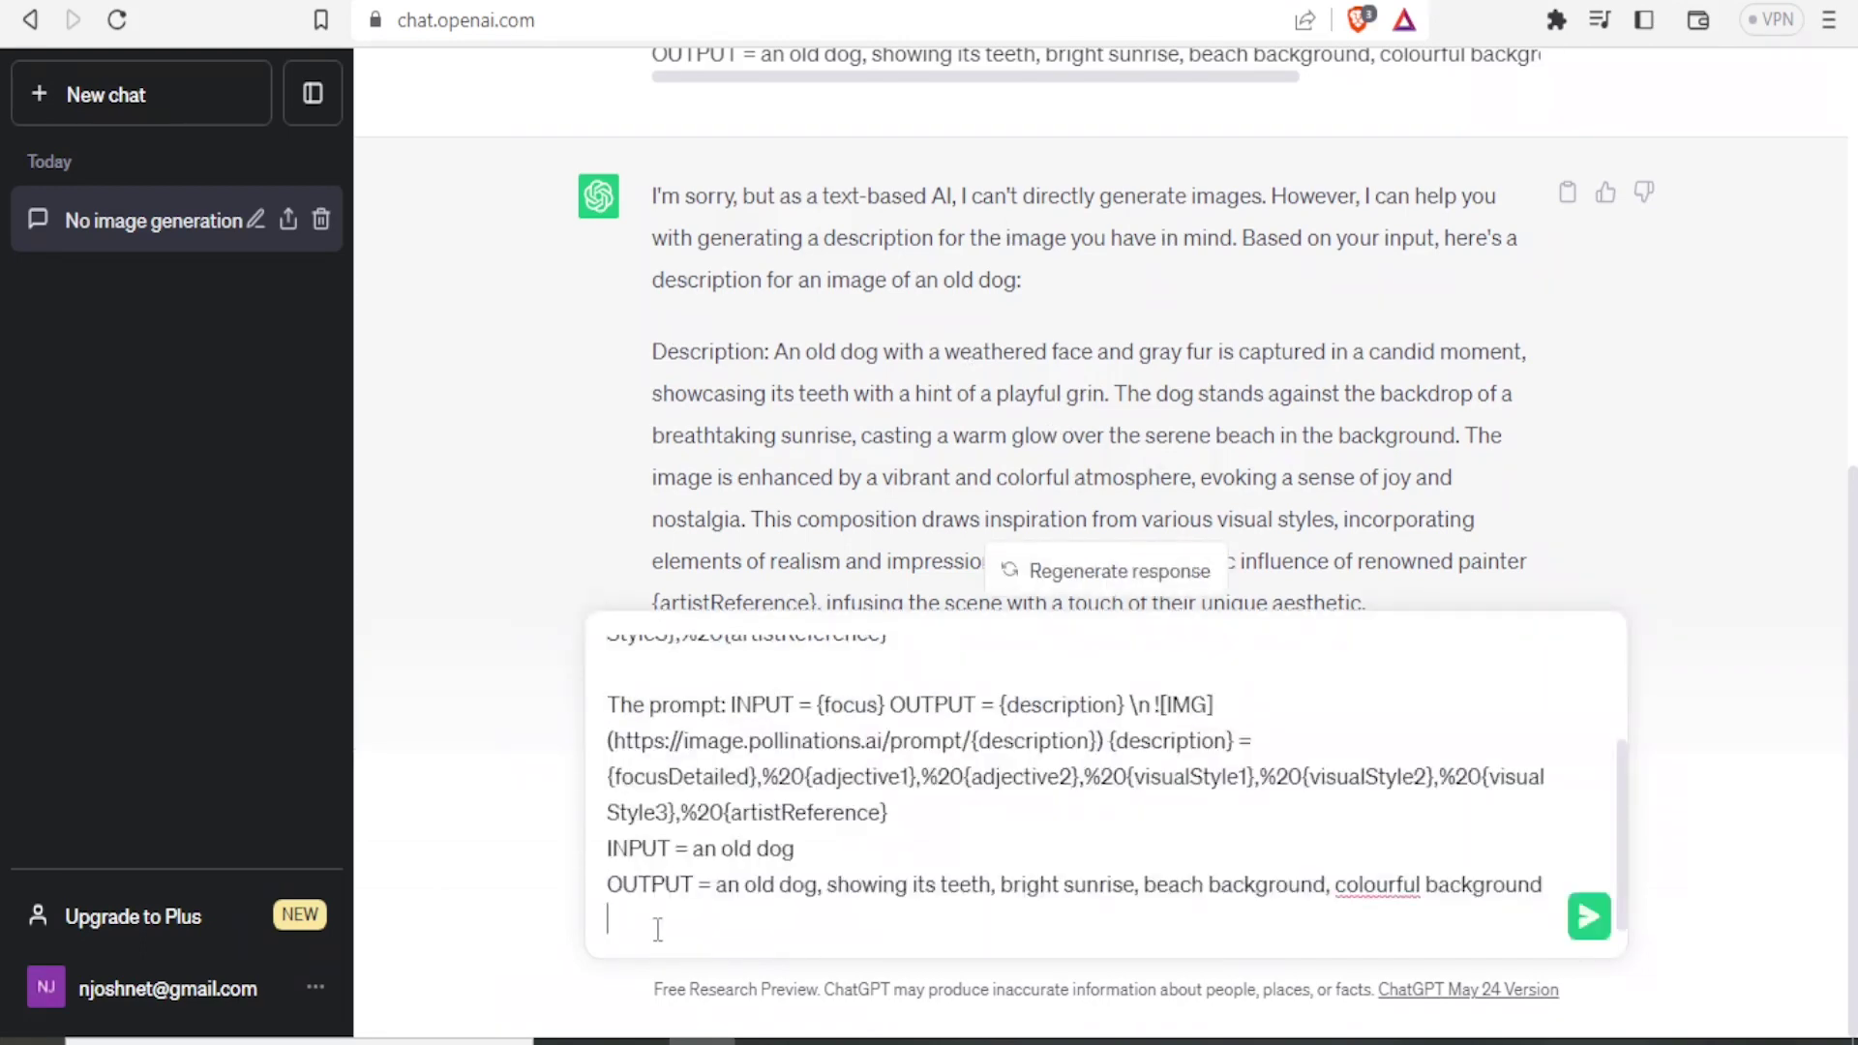
{"action": "key", "text": "Return"}
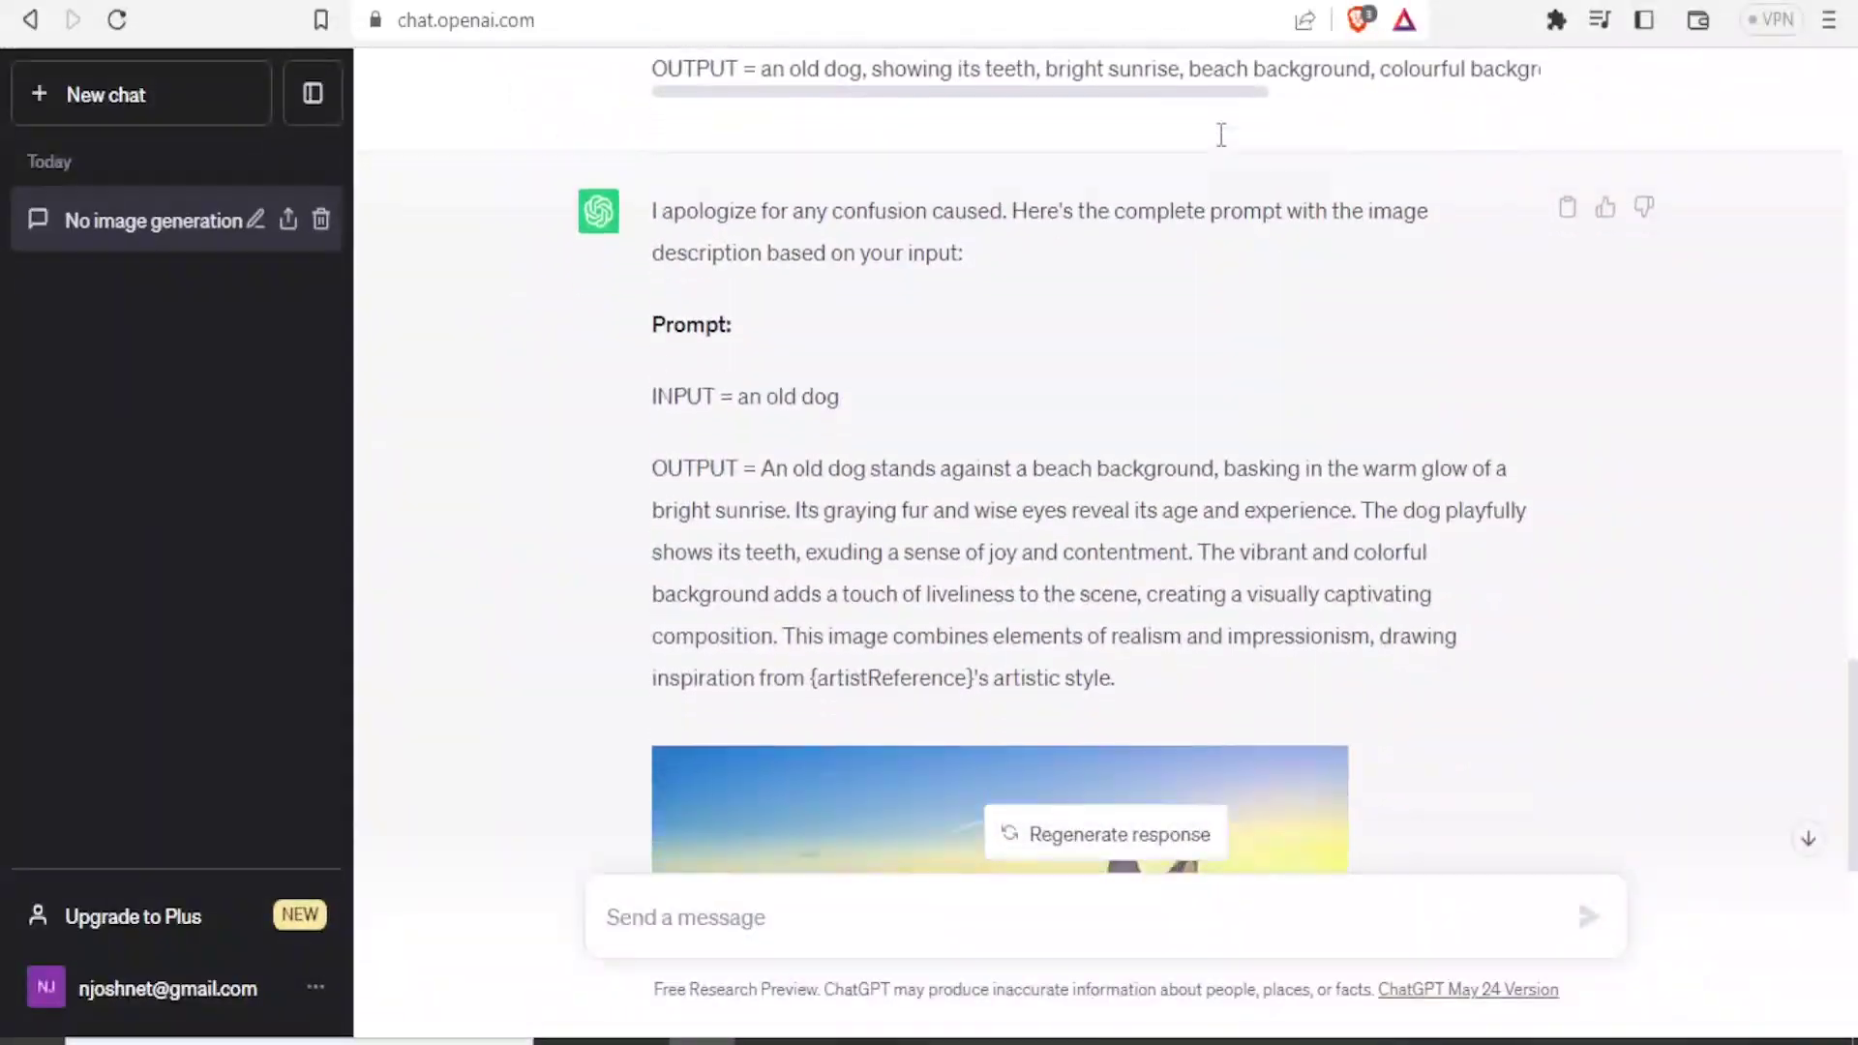
Review the full response to the resent old dog prompt, including its description and generated image.
{"action": "scroll", "coordinate": [1221, 145], "scroll_direction": "up", "scroll_amount": 2}
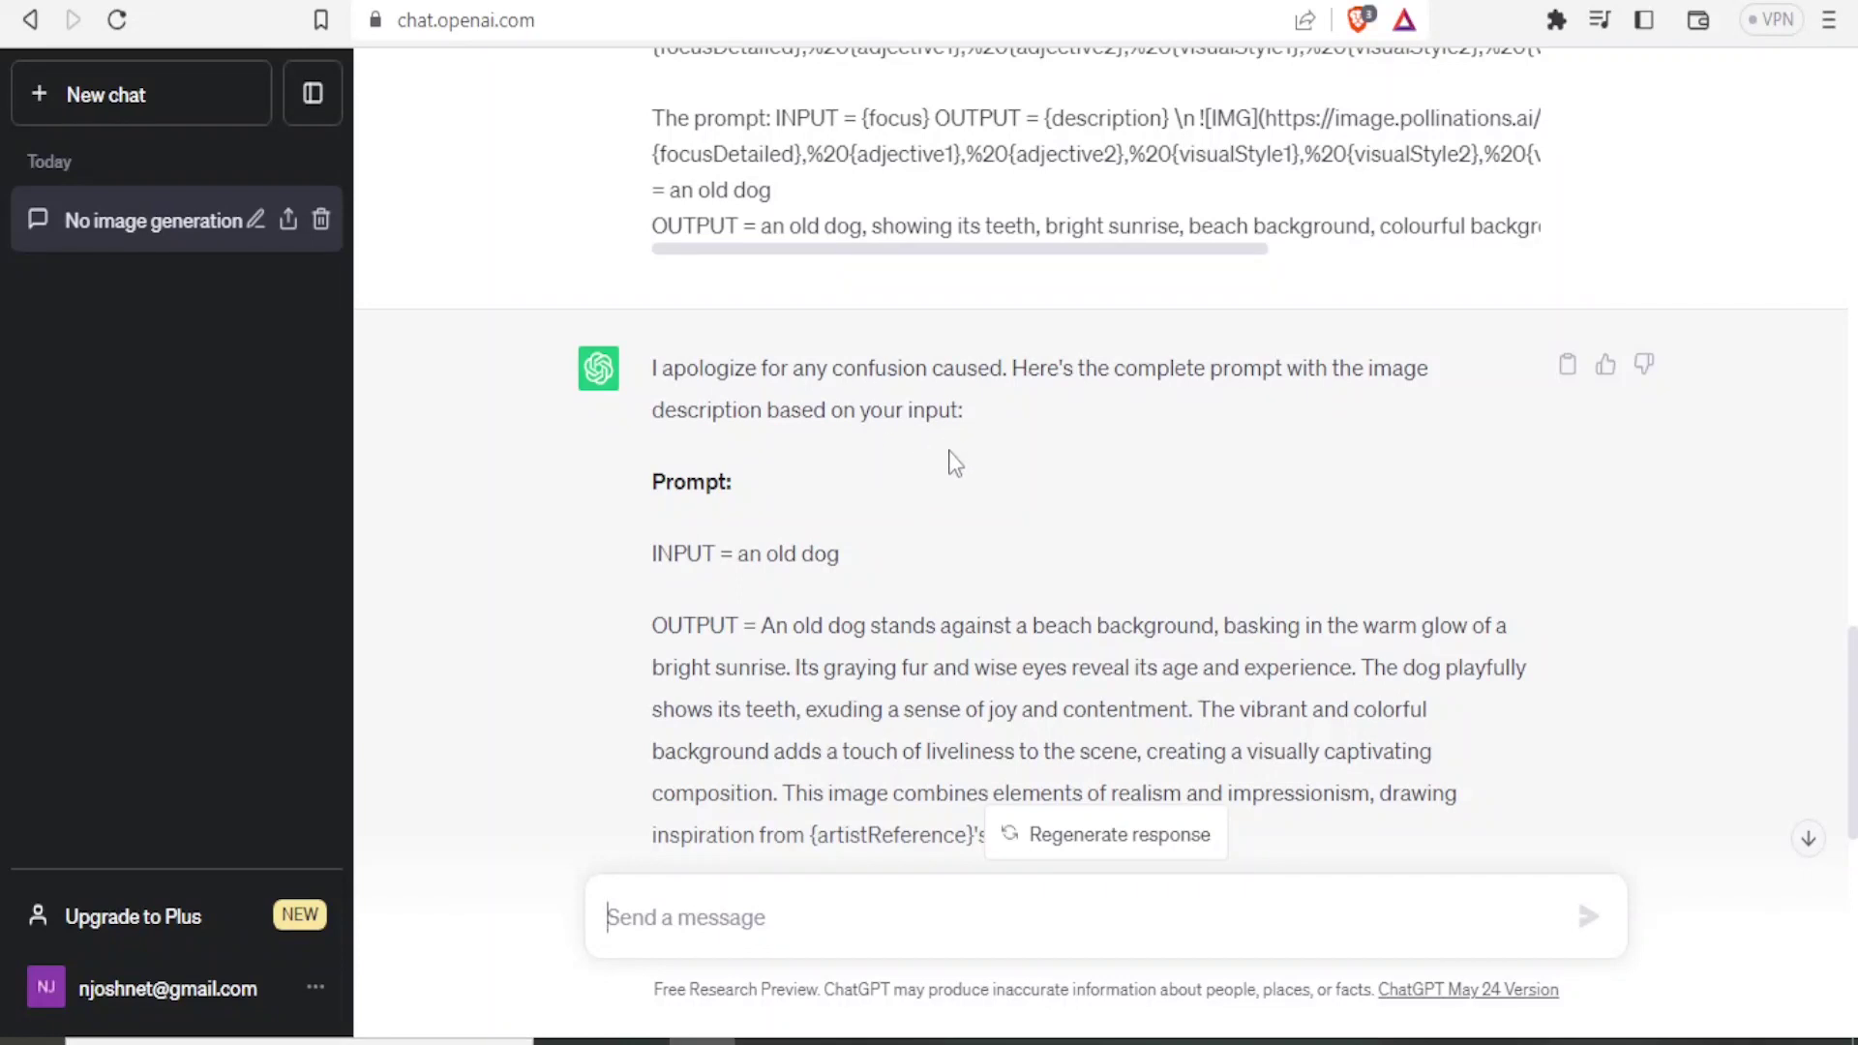
{"action": "scroll", "coordinate": [953, 463], "scroll_direction": "down", "scroll_amount": 2}
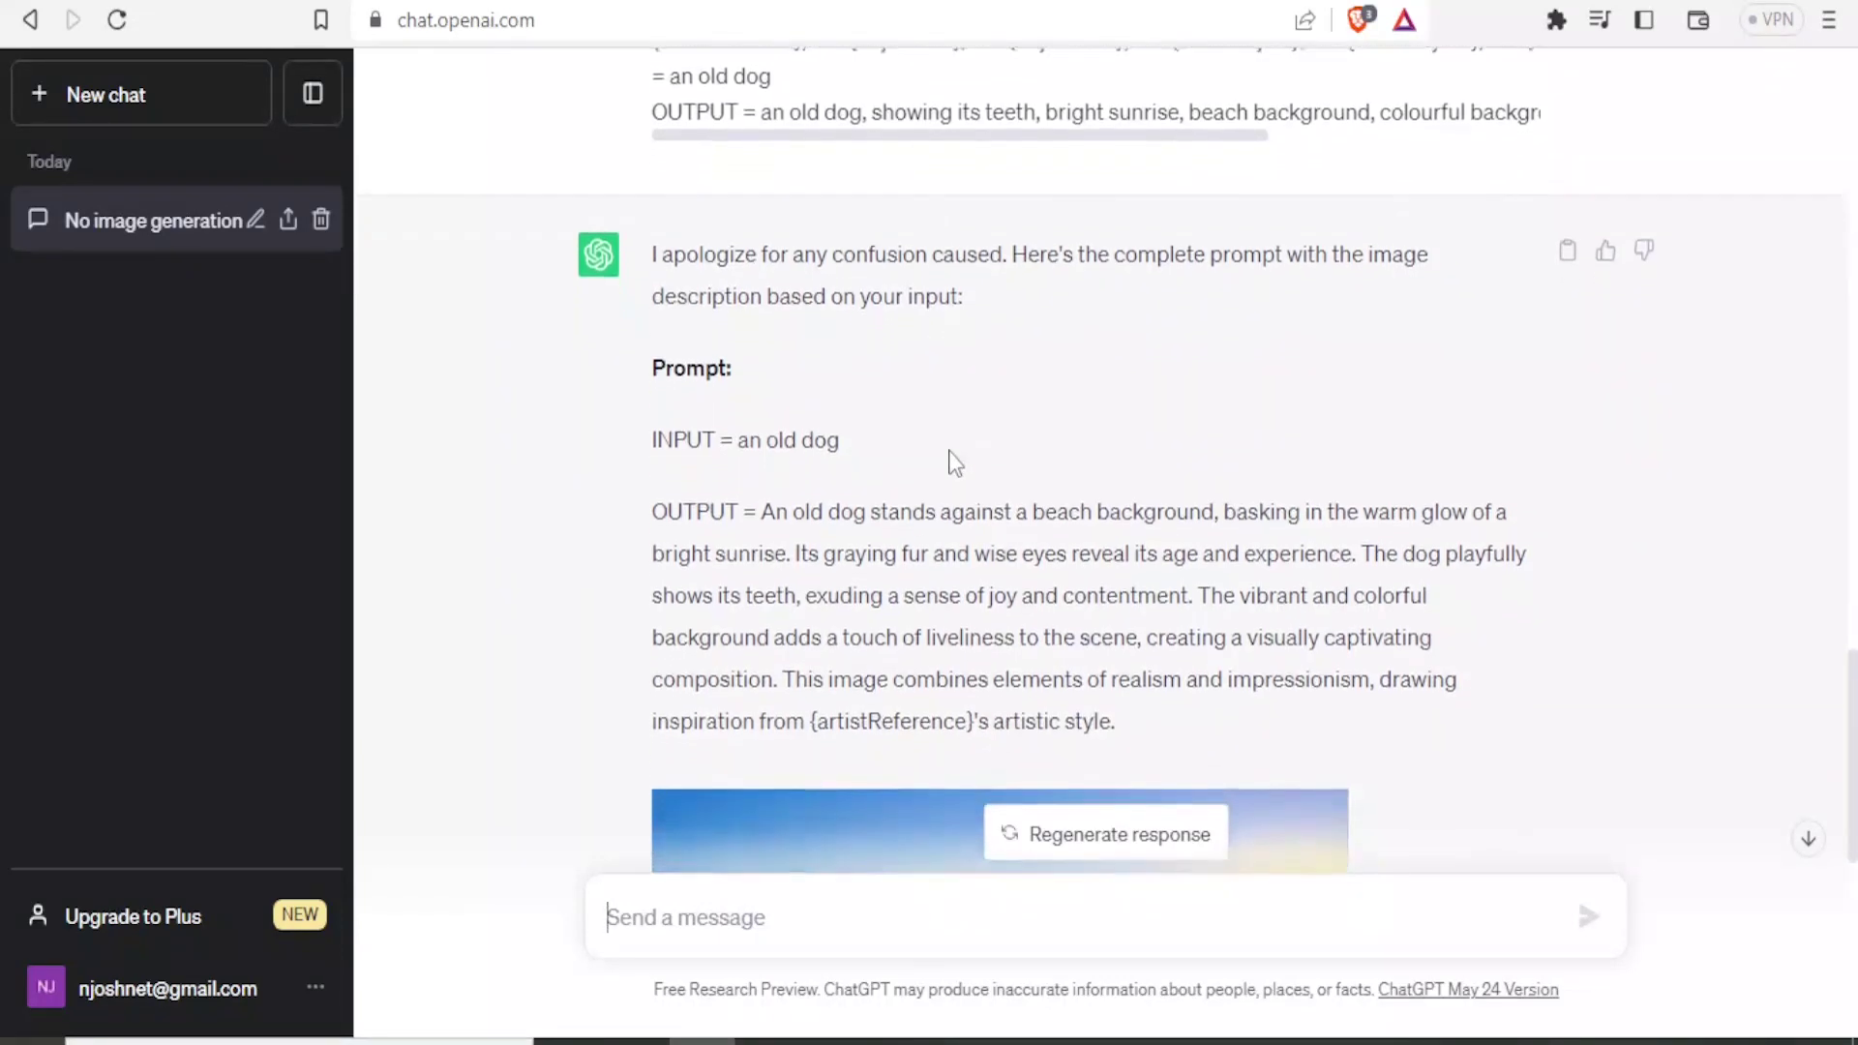
{"action": "scroll", "coordinate": [953, 462], "scroll_direction": "down", "scroll_amount": 4}
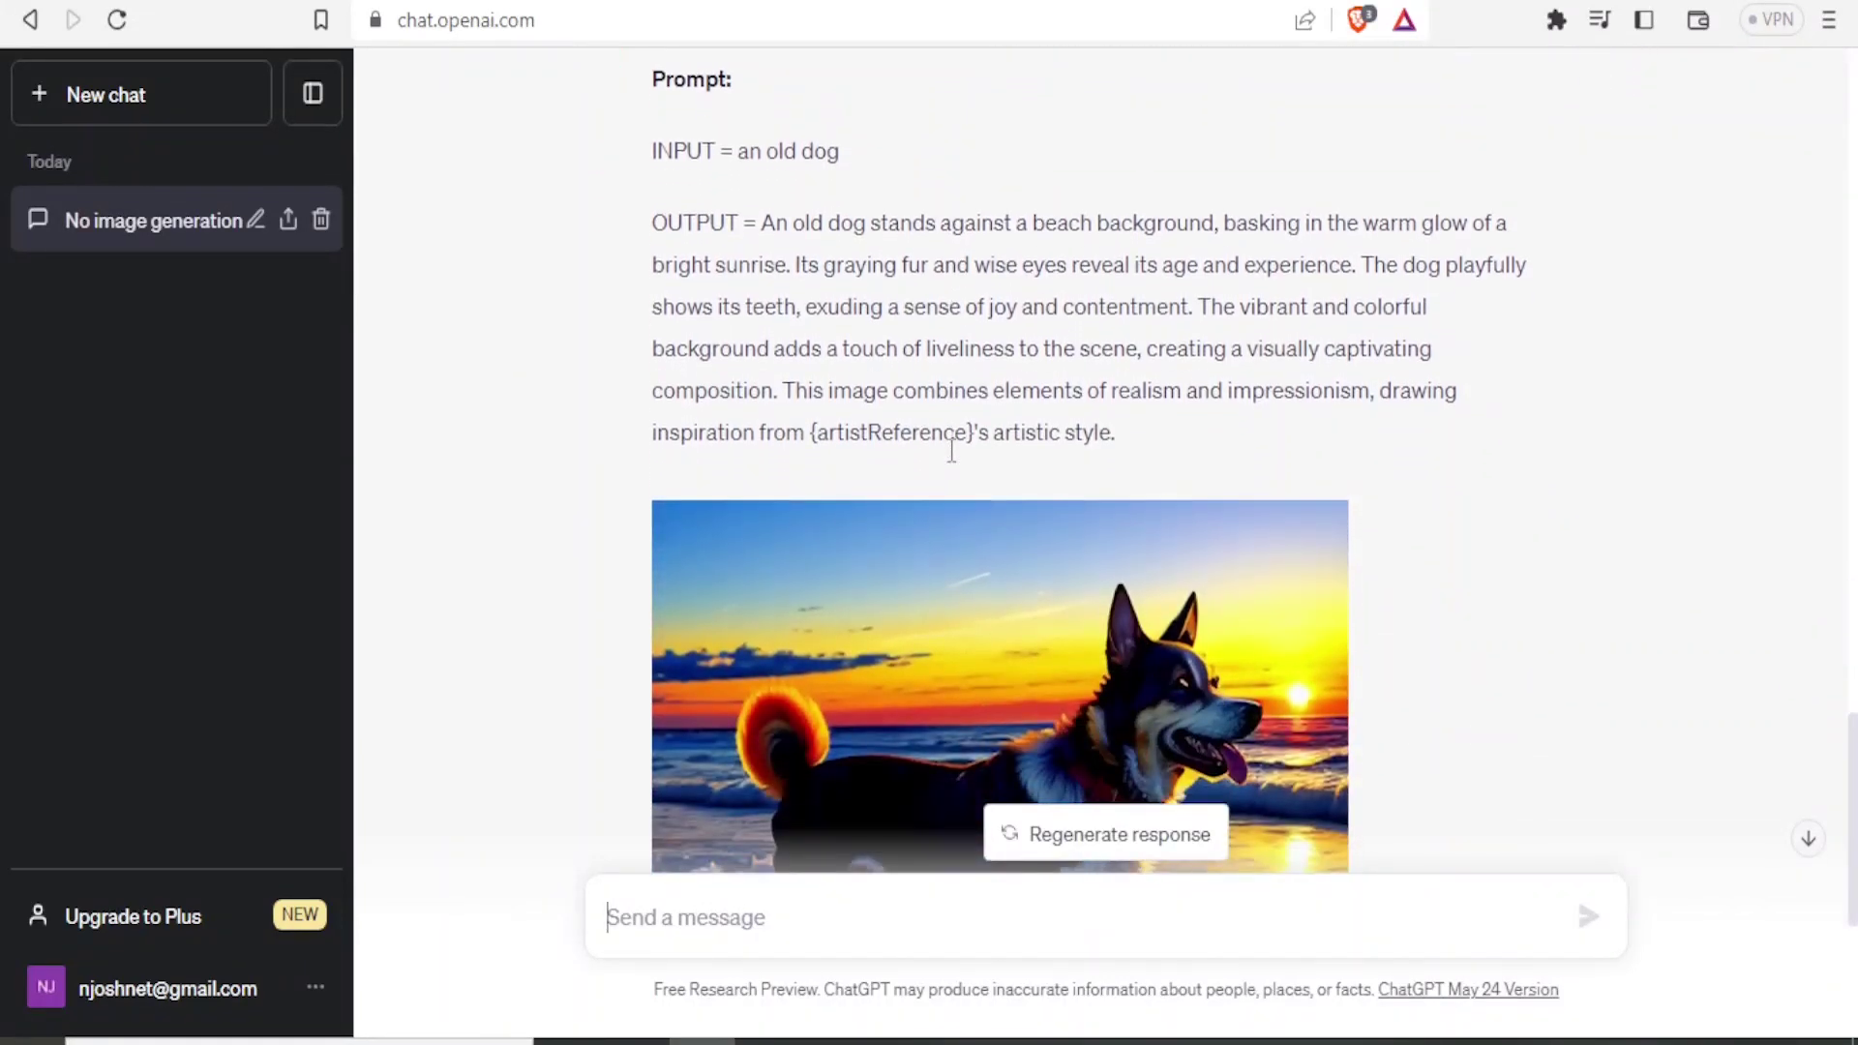
{"action": "scroll", "coordinate": [953, 463], "scroll_direction": "down", "scroll_amount": 1}
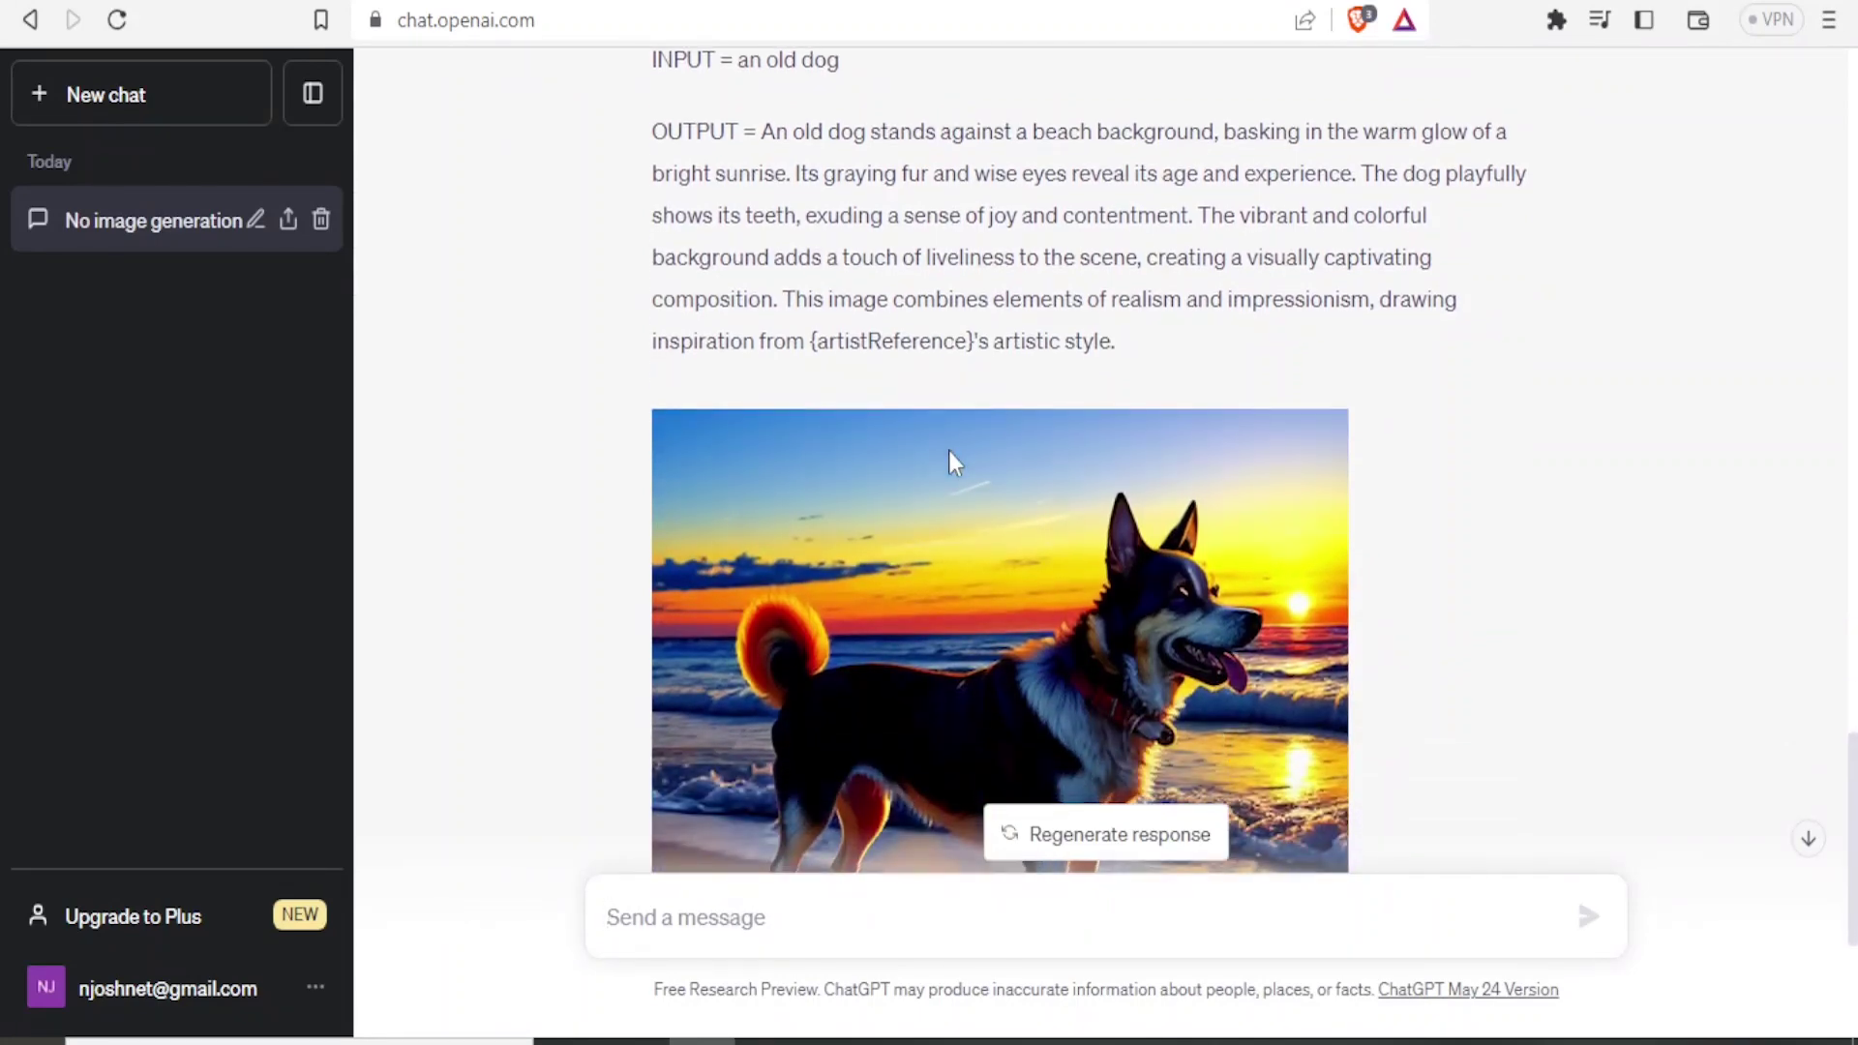
{"action": "scroll", "coordinate": [951, 455], "scroll_direction": "down", "scroll_amount": 2}
{"action": "scroll", "coordinate": [950, 461], "scroll_direction": "down", "scroll_amount": 4}
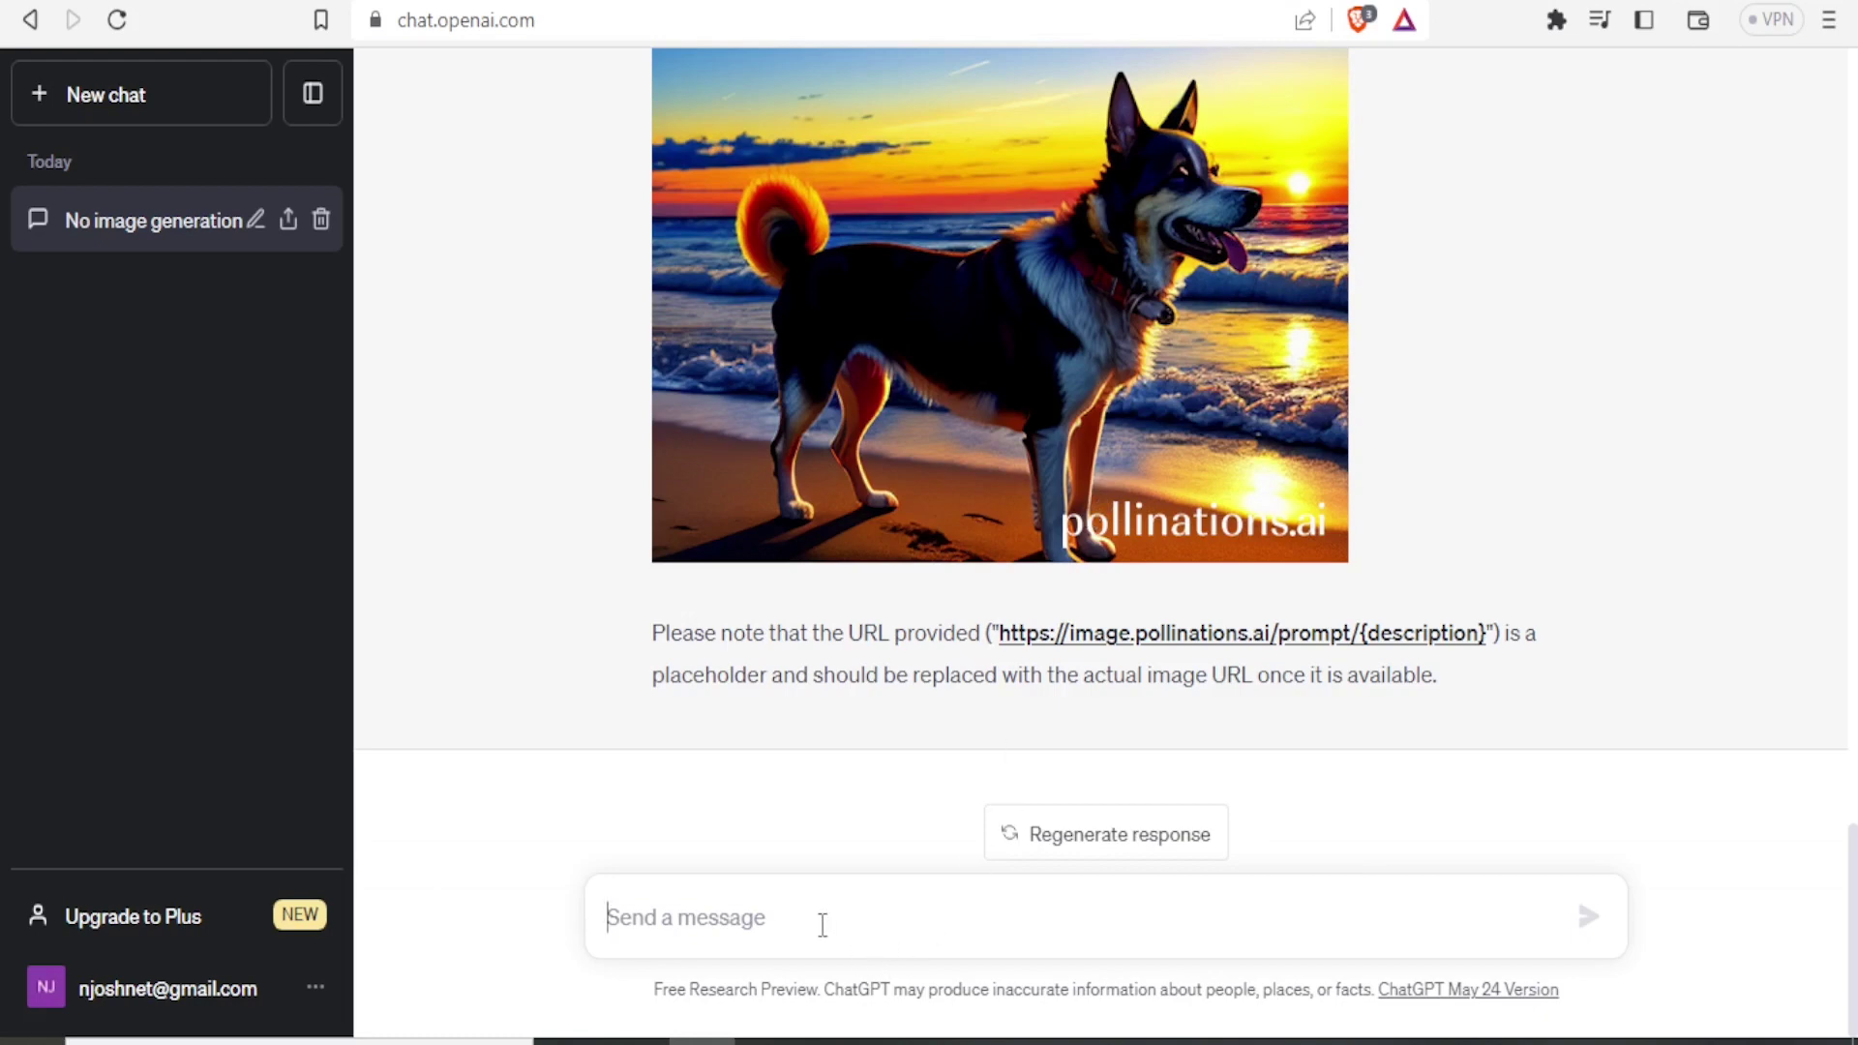
Paste the cat image prompt into a new message and replace its INPUT subject with "An old man".
{"action": "key", "text": "ctrl+v"}
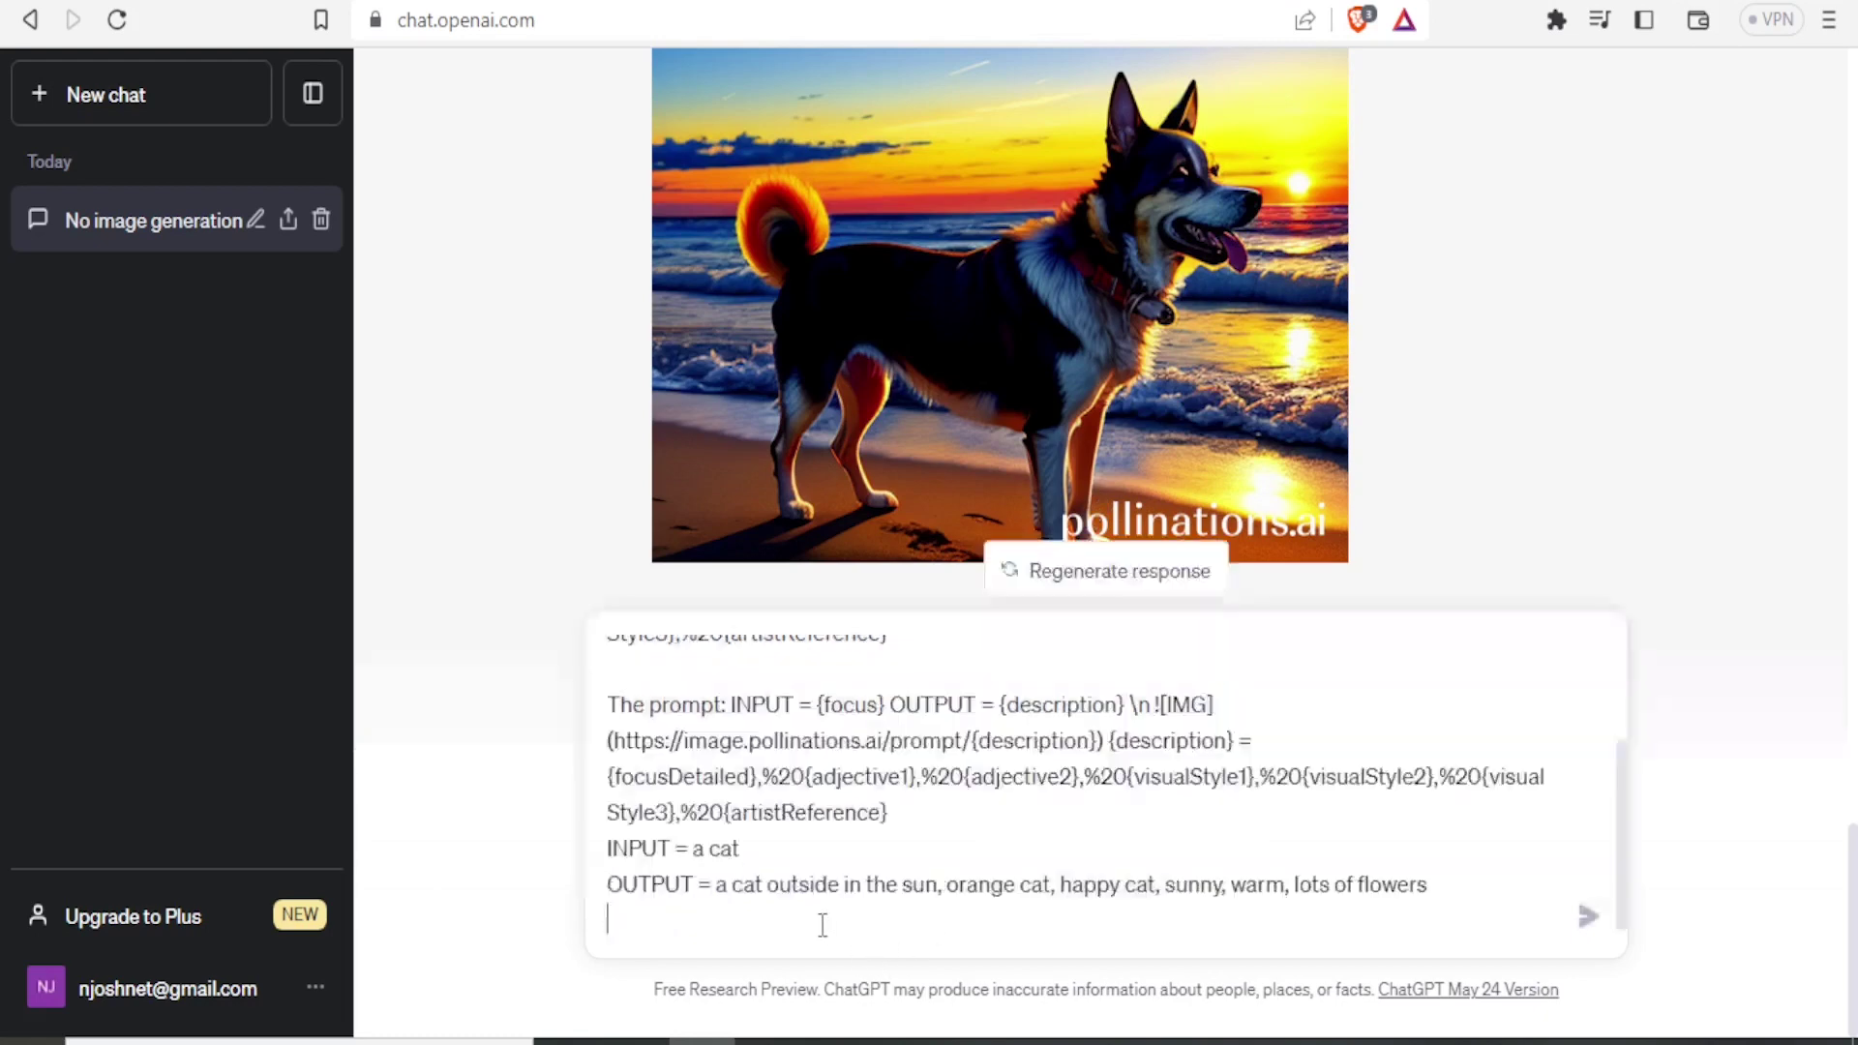
{"action": "double_click", "coordinate": [700, 847]}
{"action": "left_click_drag", "start_coordinate": [717, 848], "coordinate": [746, 847]}
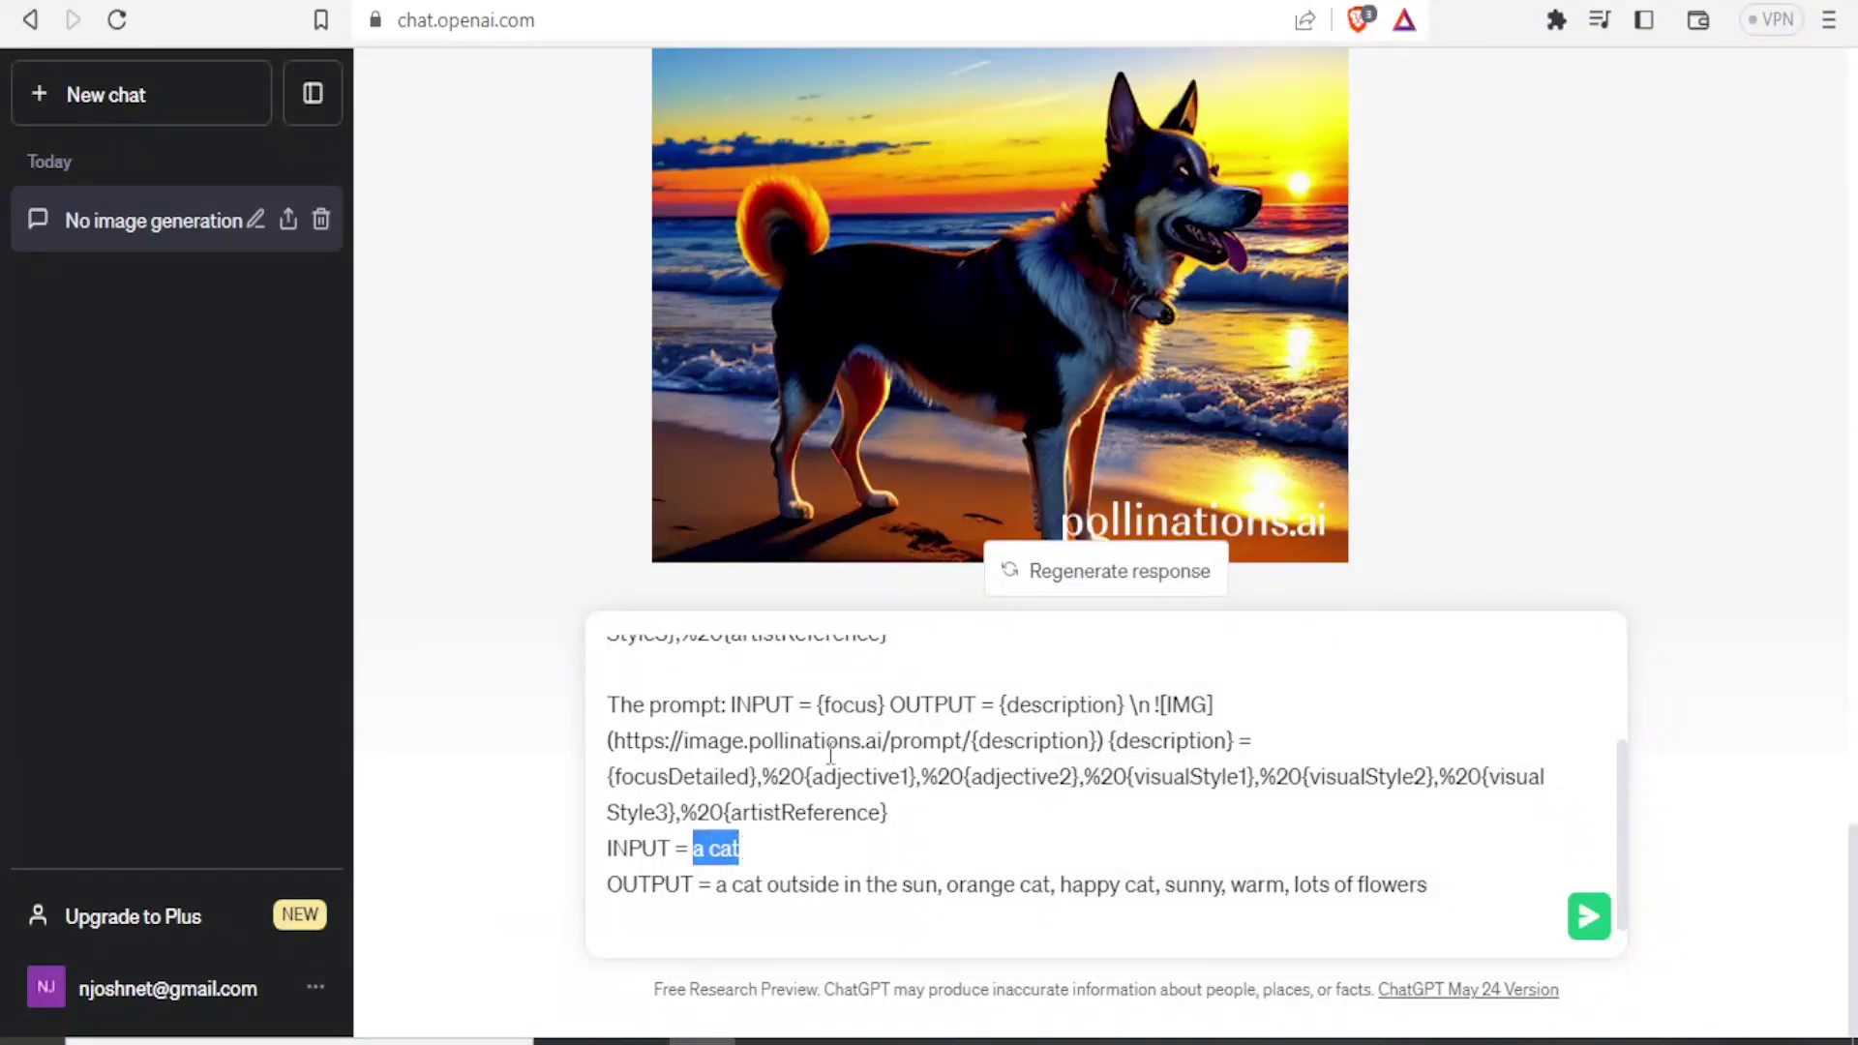
{"action": "key", "text": "BackSpace"}
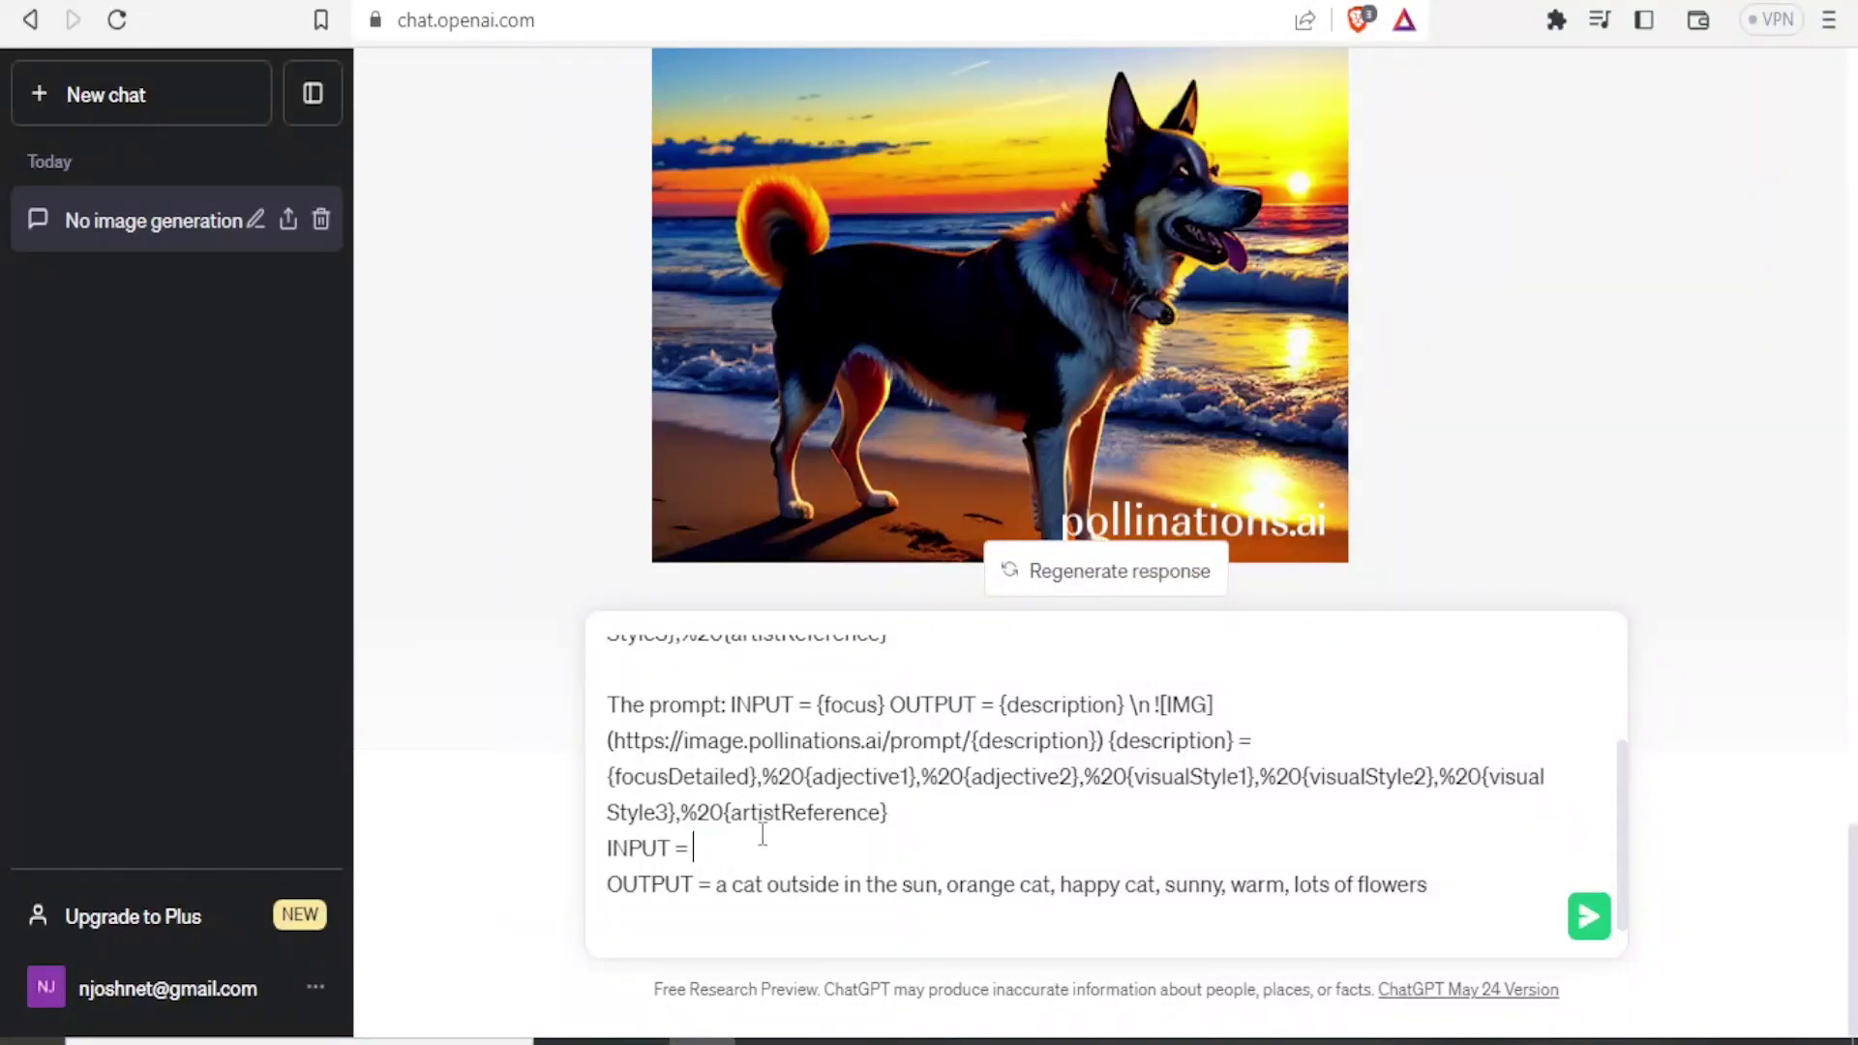
{"action": "type", "text": "An old man"}
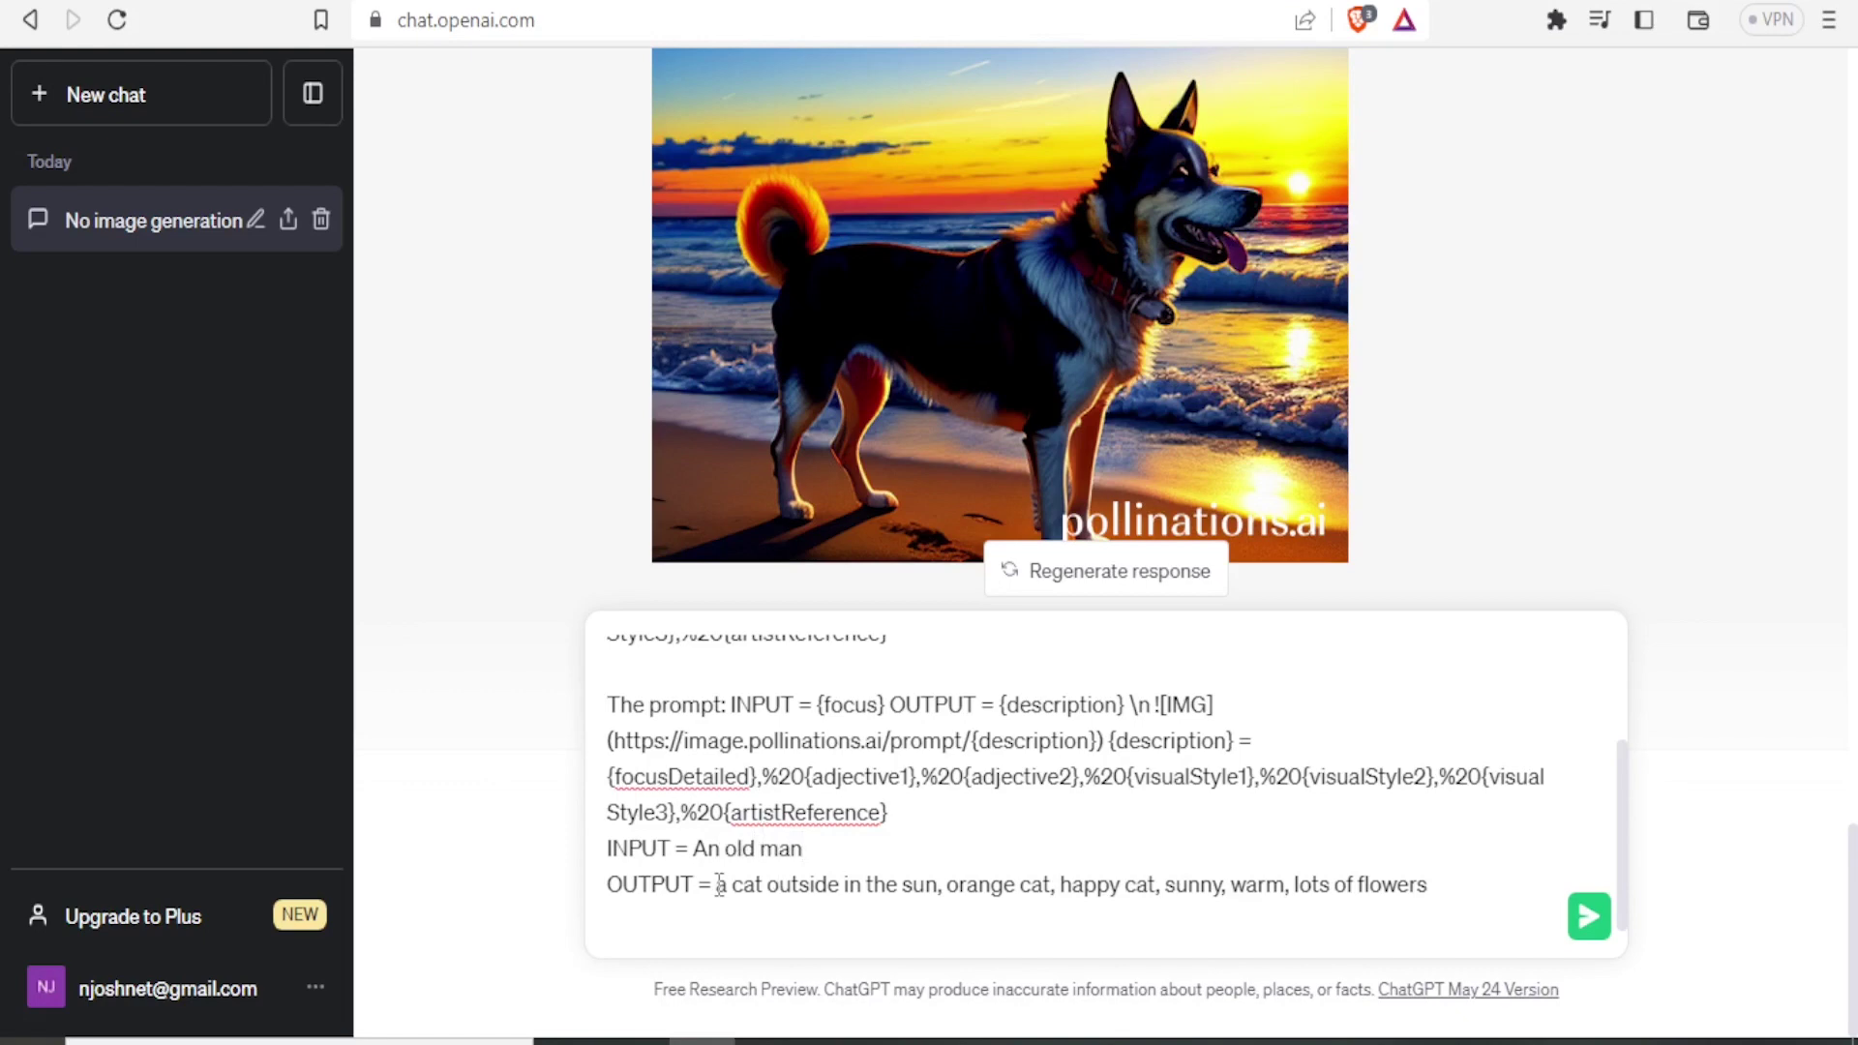
Replace the cat phrases in the OUTPUT description with "an old man, smiling, happy".
{"action": "left_click_drag", "start_coordinate": [716, 884], "coordinate": [938, 897]}
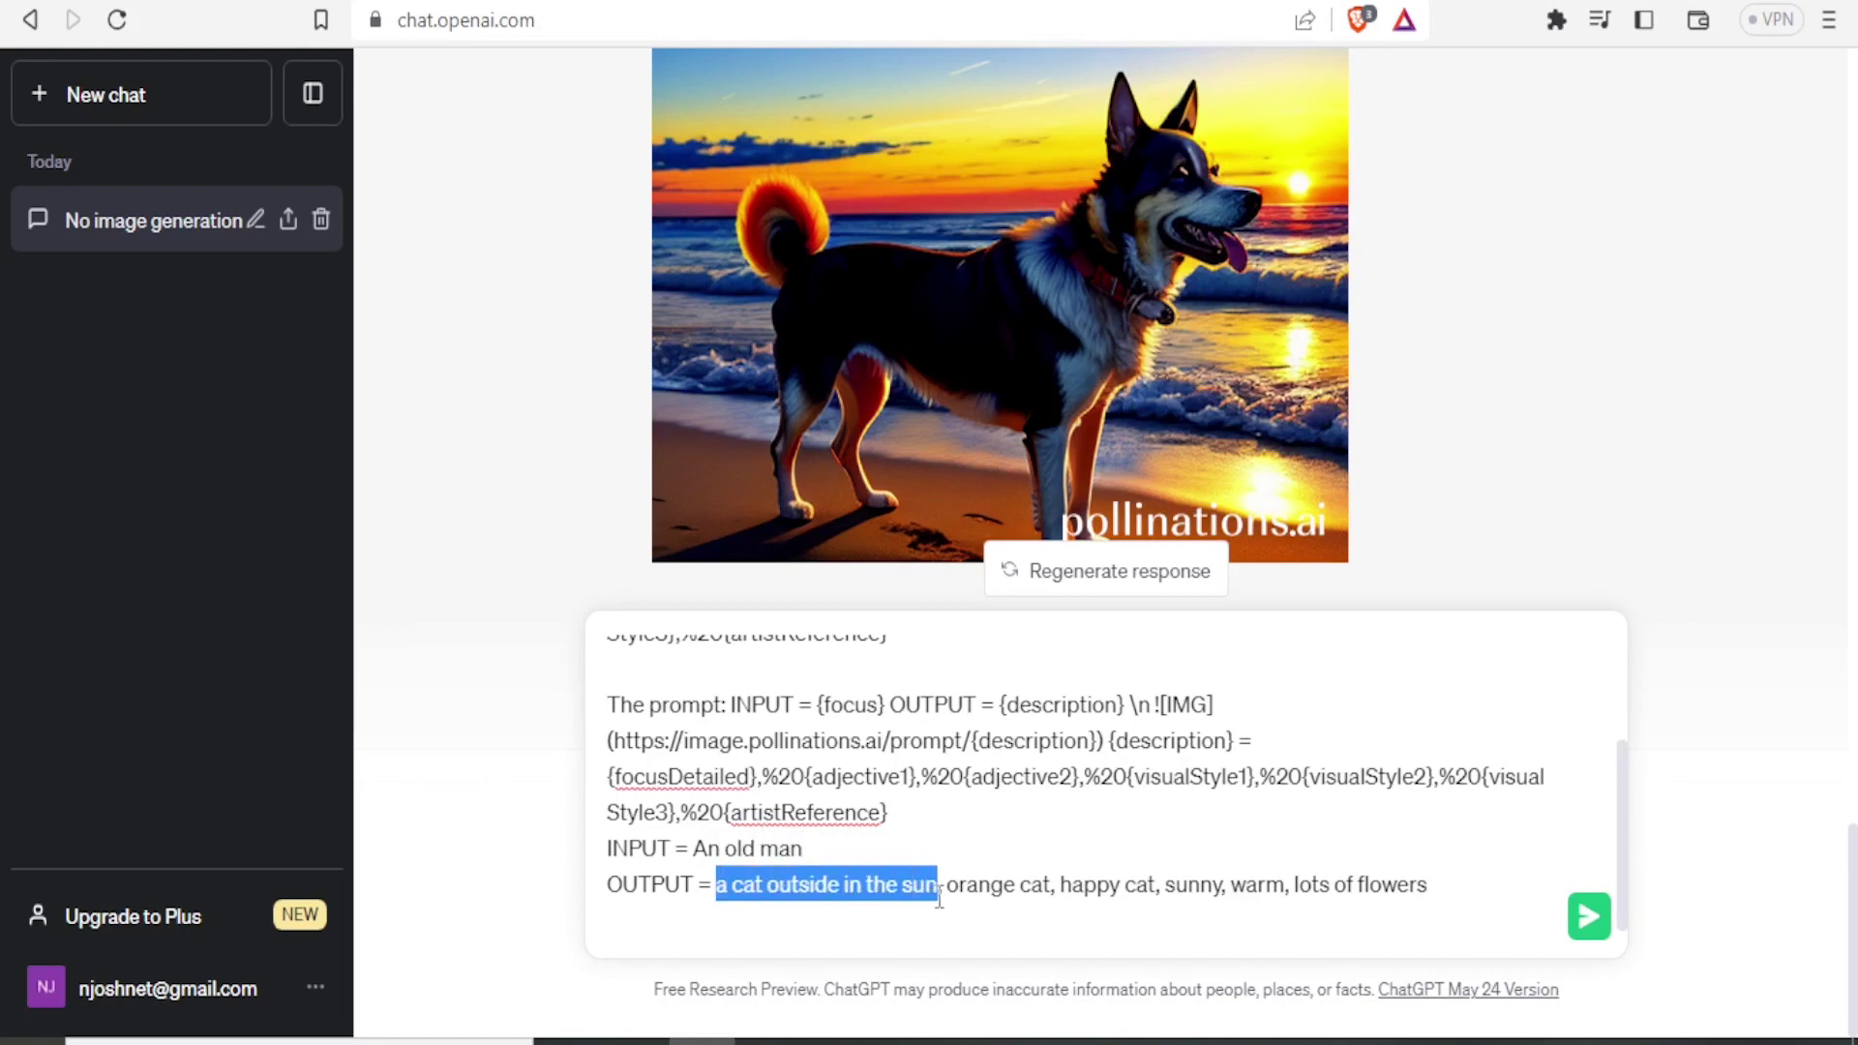
{"action": "type", "text": "an old man"}
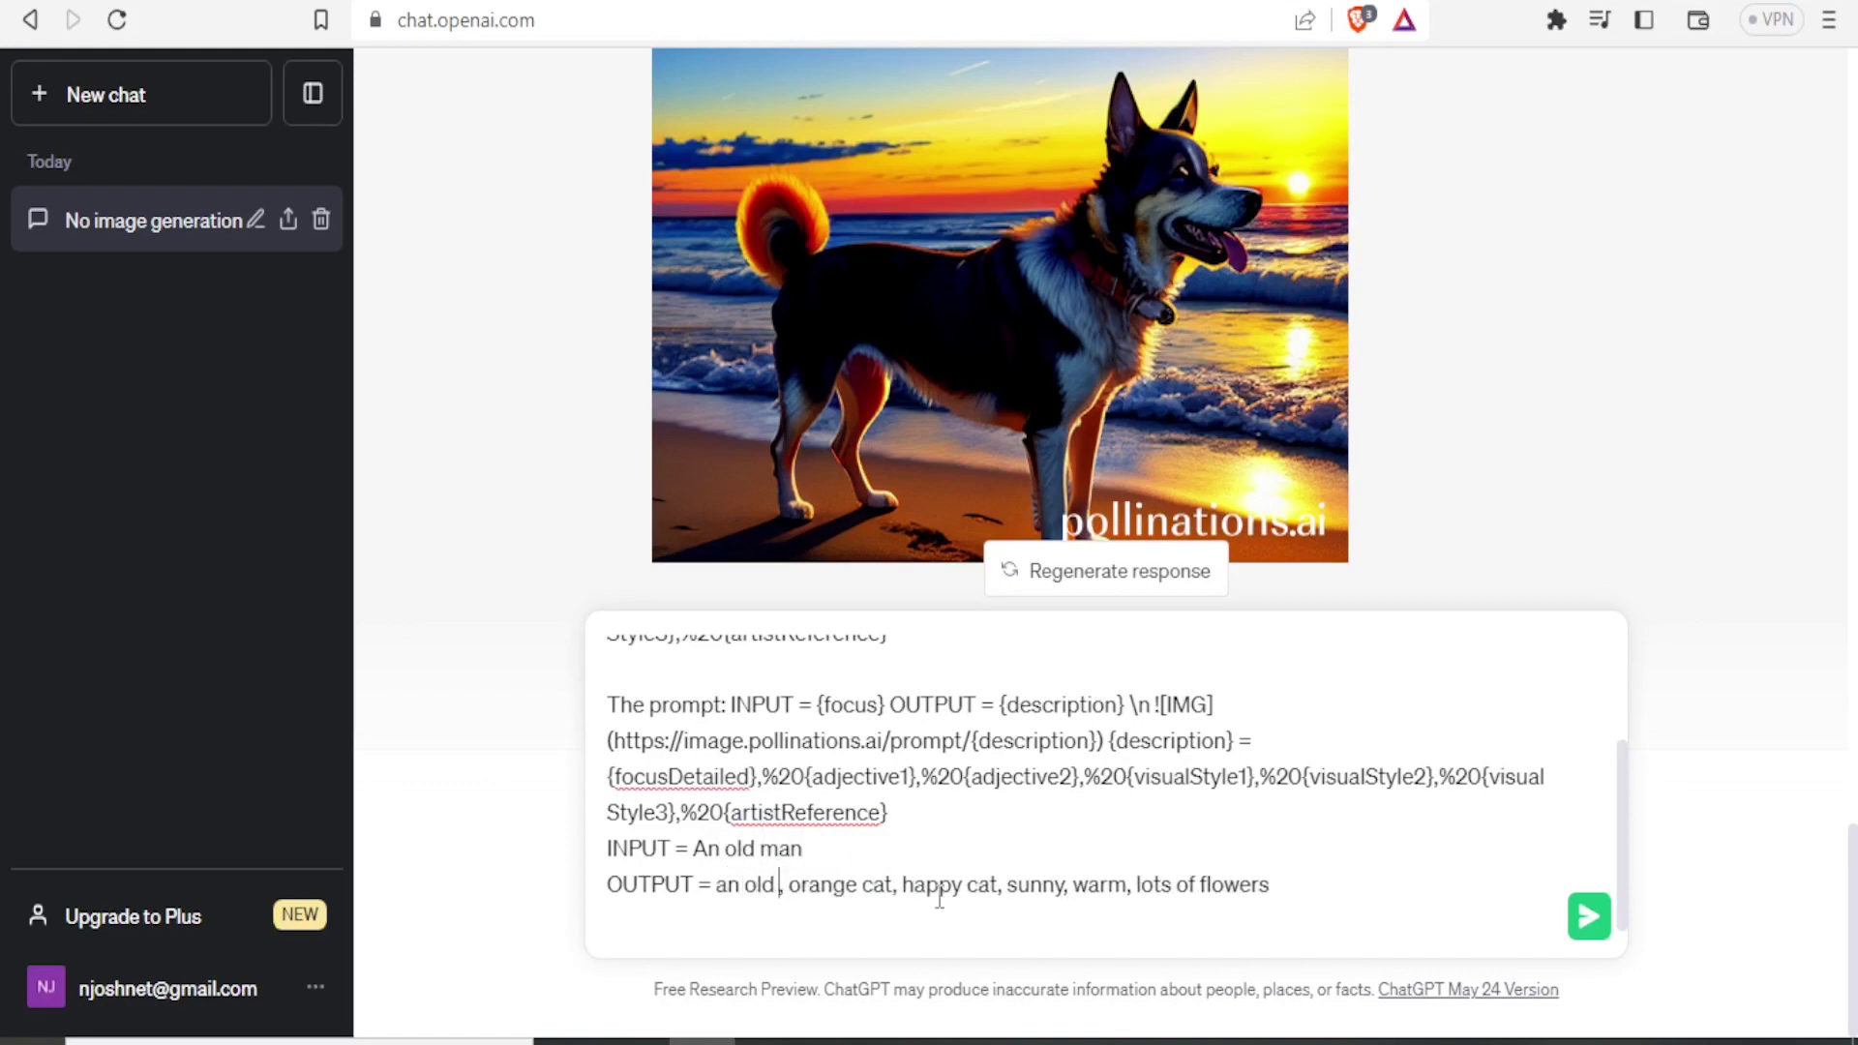
{"action": "left_click_drag", "start_coordinate": [834, 886], "coordinate": [937, 884]}
{"action": "type", "text": "smiling"}
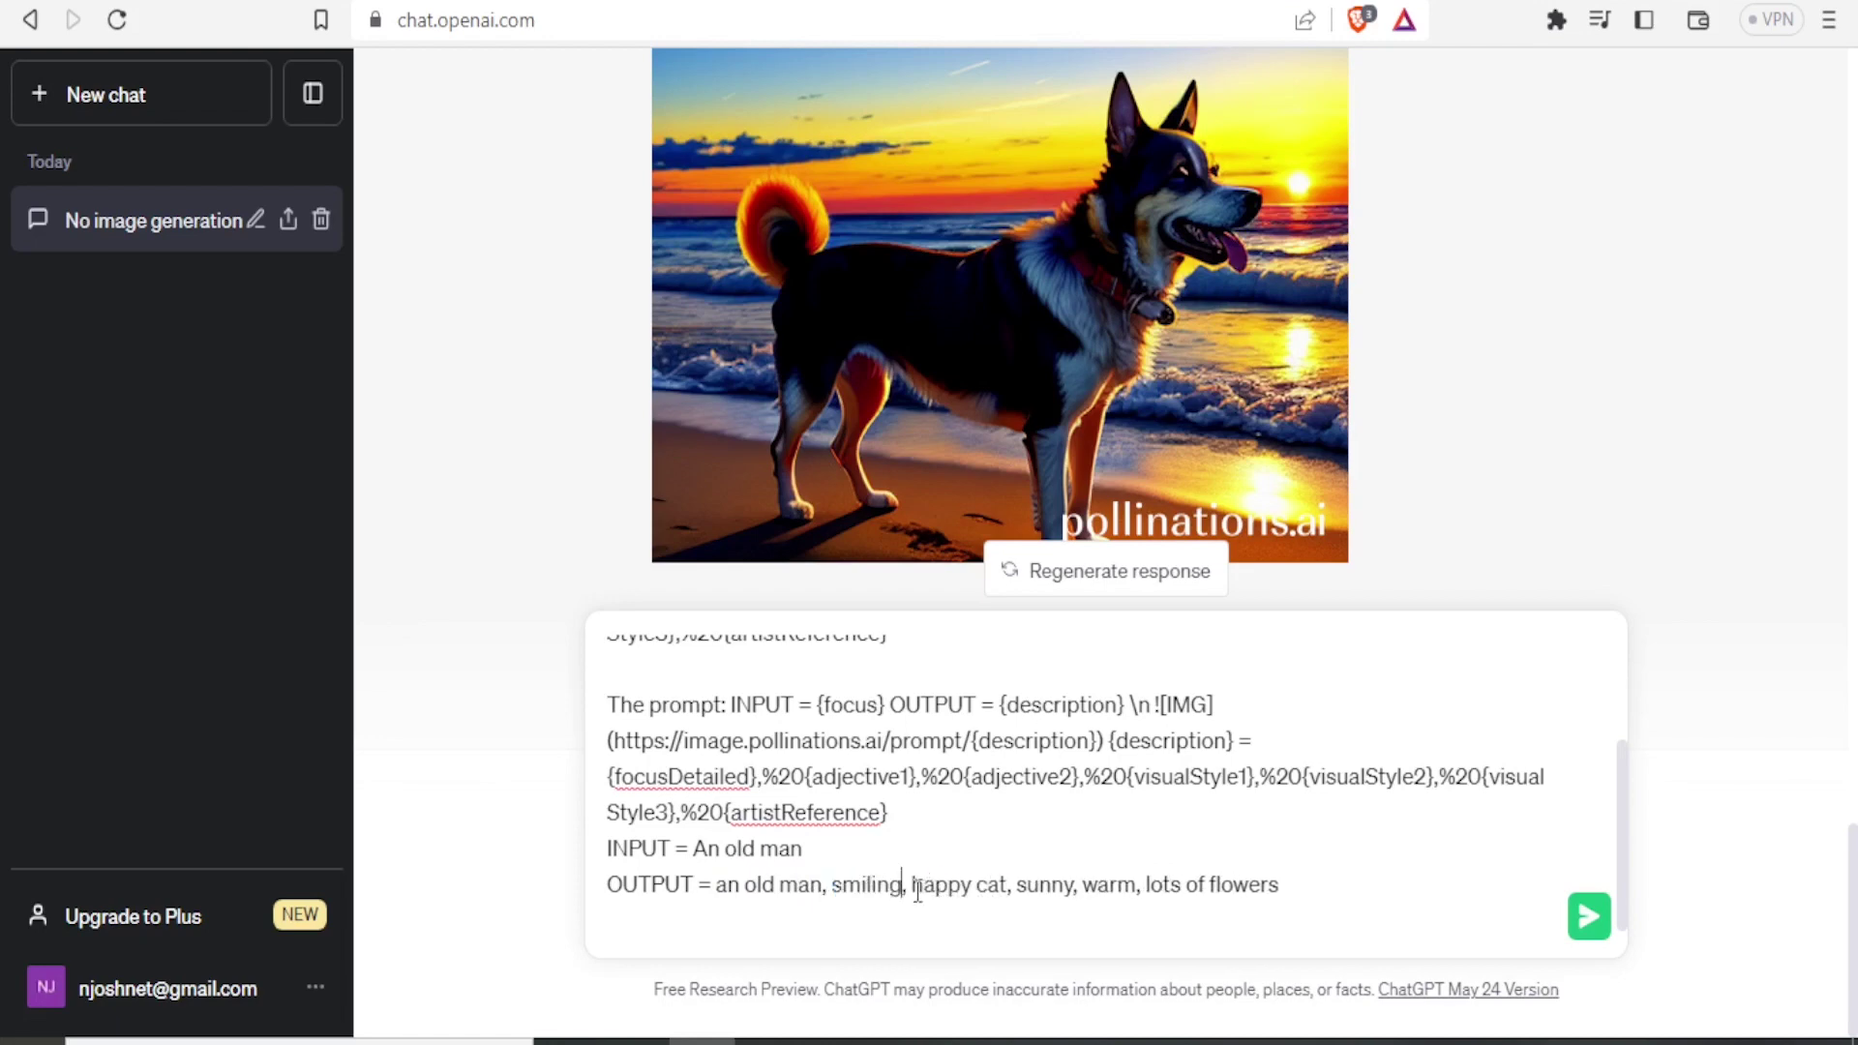
{"action": "left_click_drag", "start_coordinate": [909, 884], "coordinate": [1009, 886]}
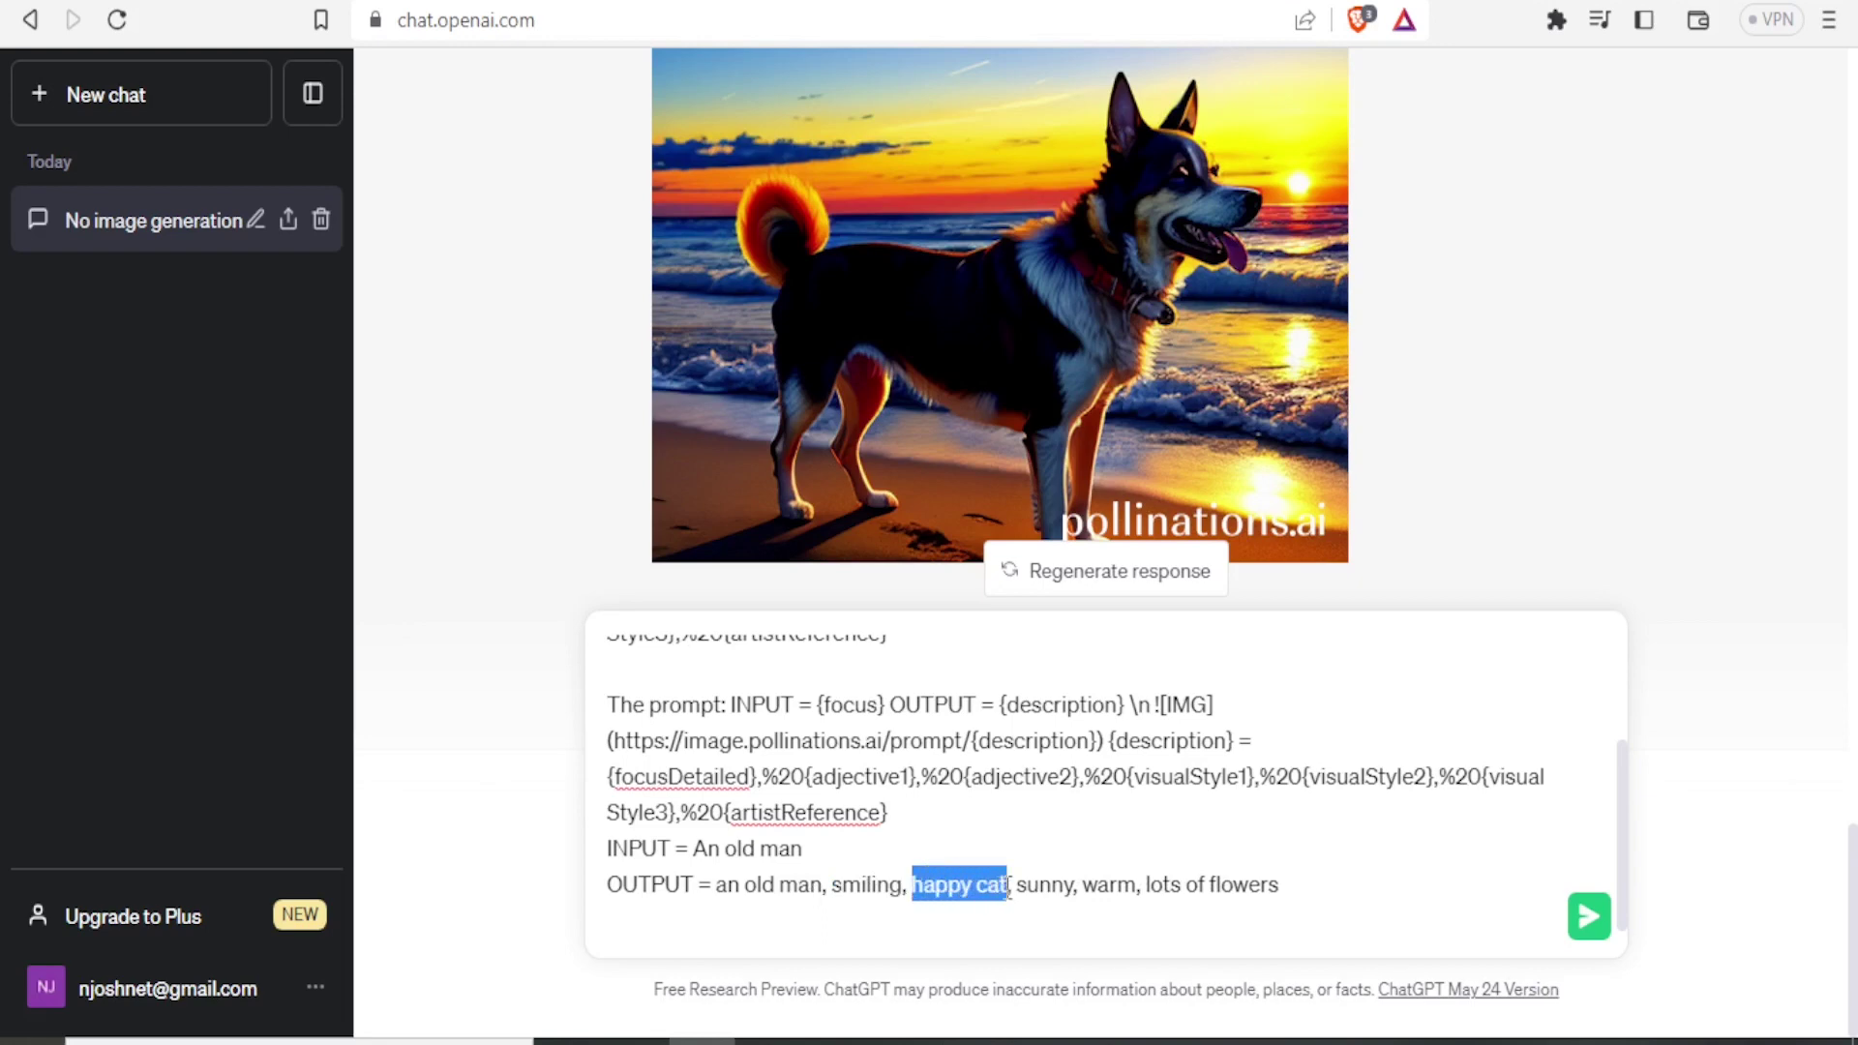
{"action": "type", "text": "happy"}
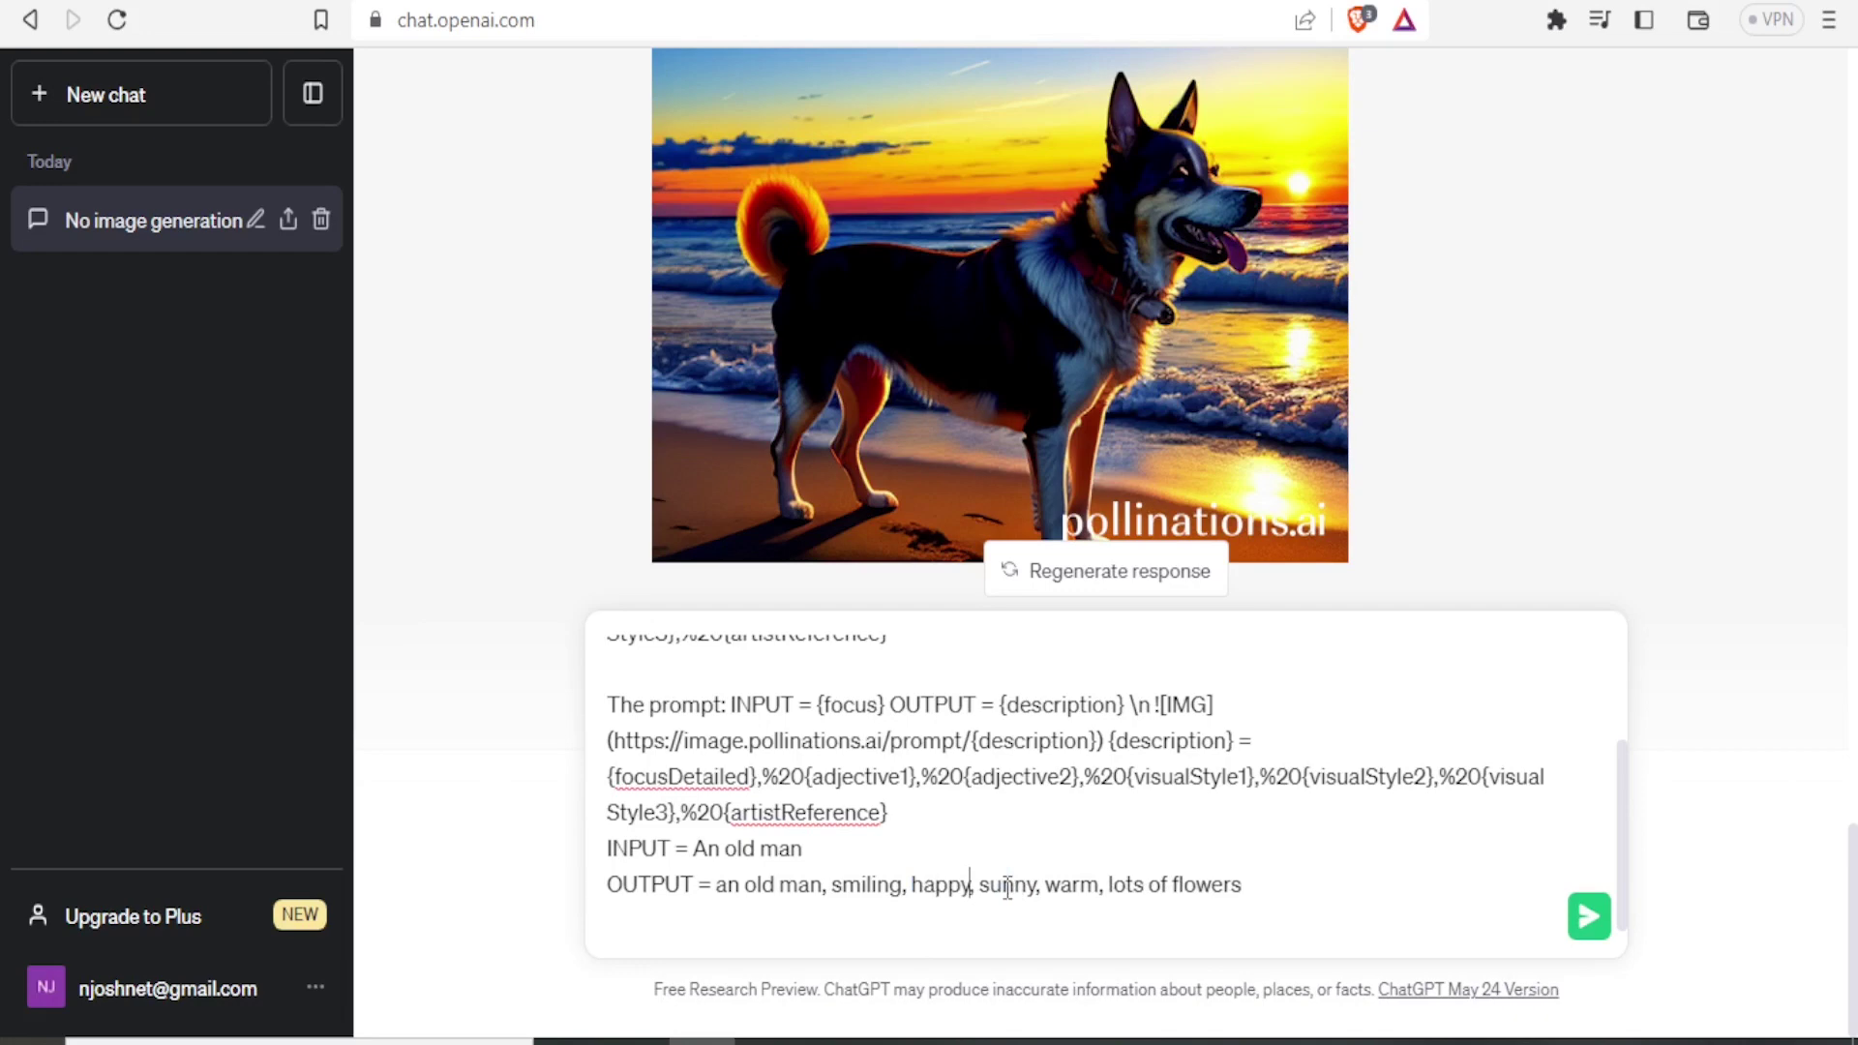
Replace the closing warm and flowers details of the OUTPUT description with "forest background" and send the old man prompt.
{"action": "left_click_drag", "start_coordinate": [979, 886], "coordinate": [1244, 884]}
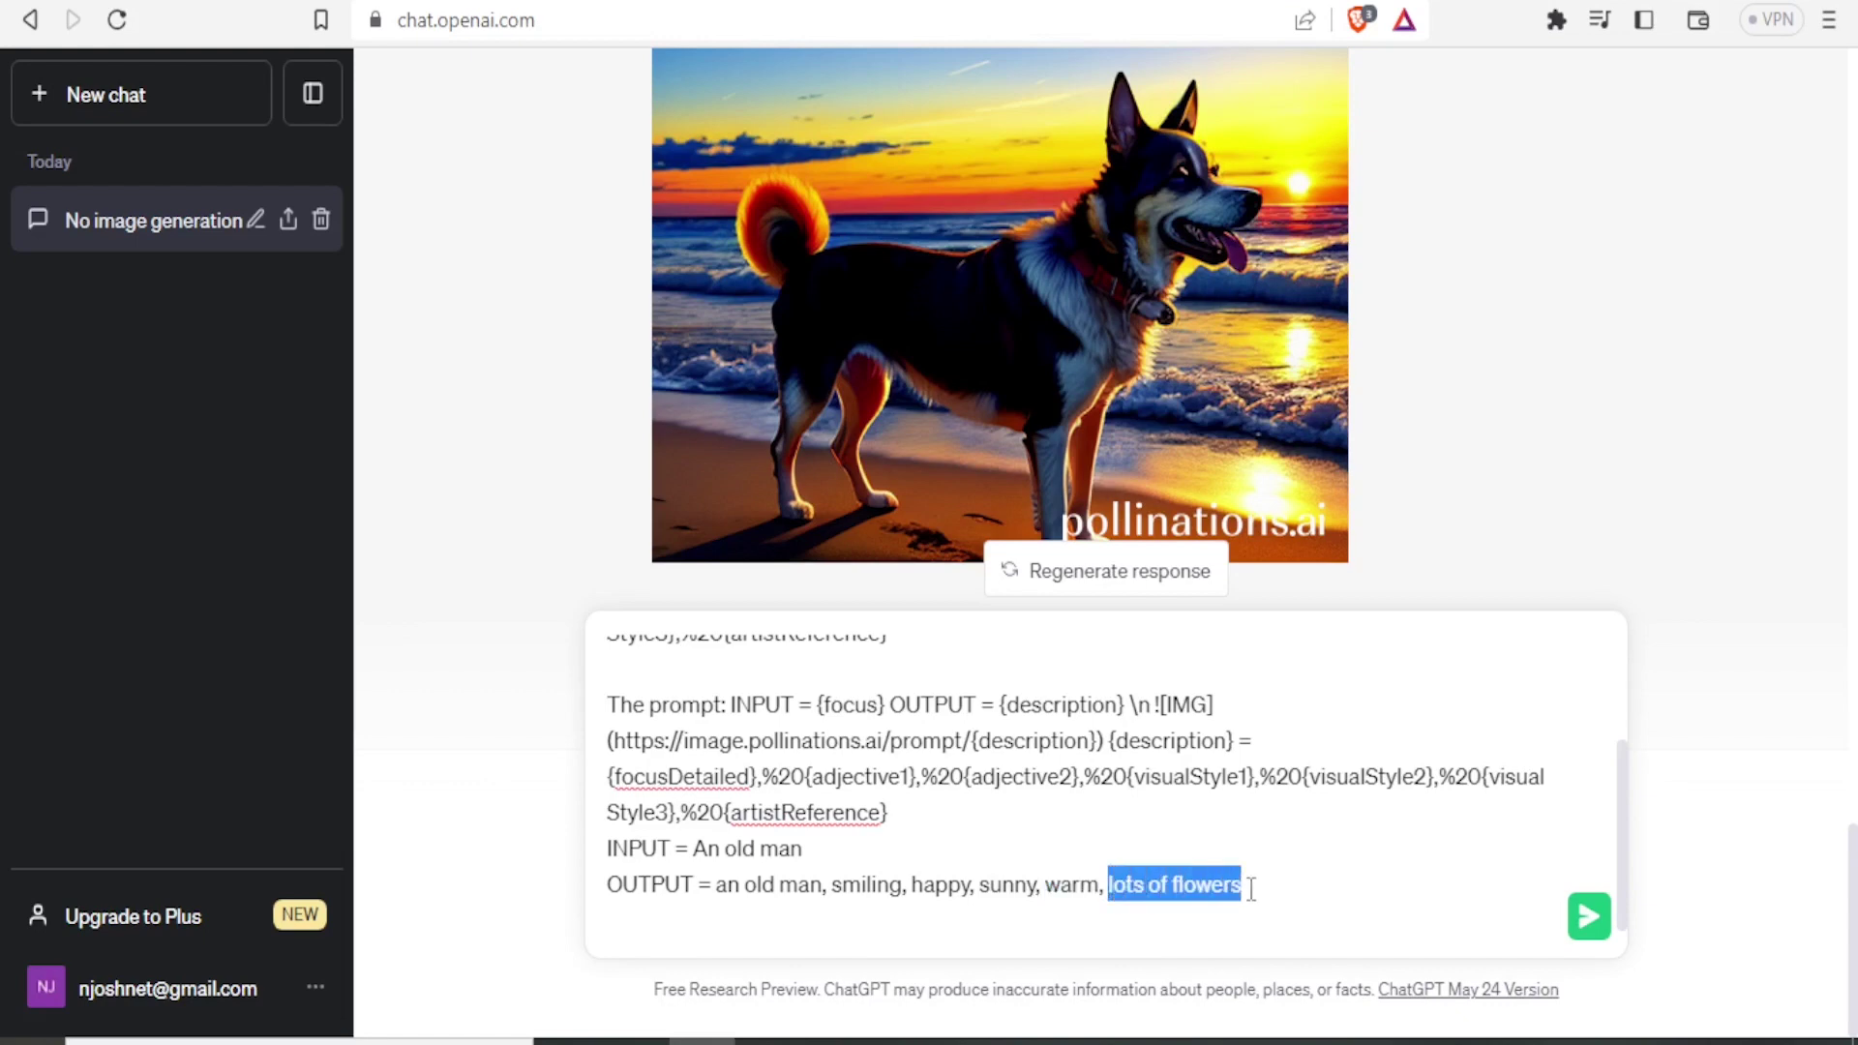
{"action": "key", "text": "BackSpace"}
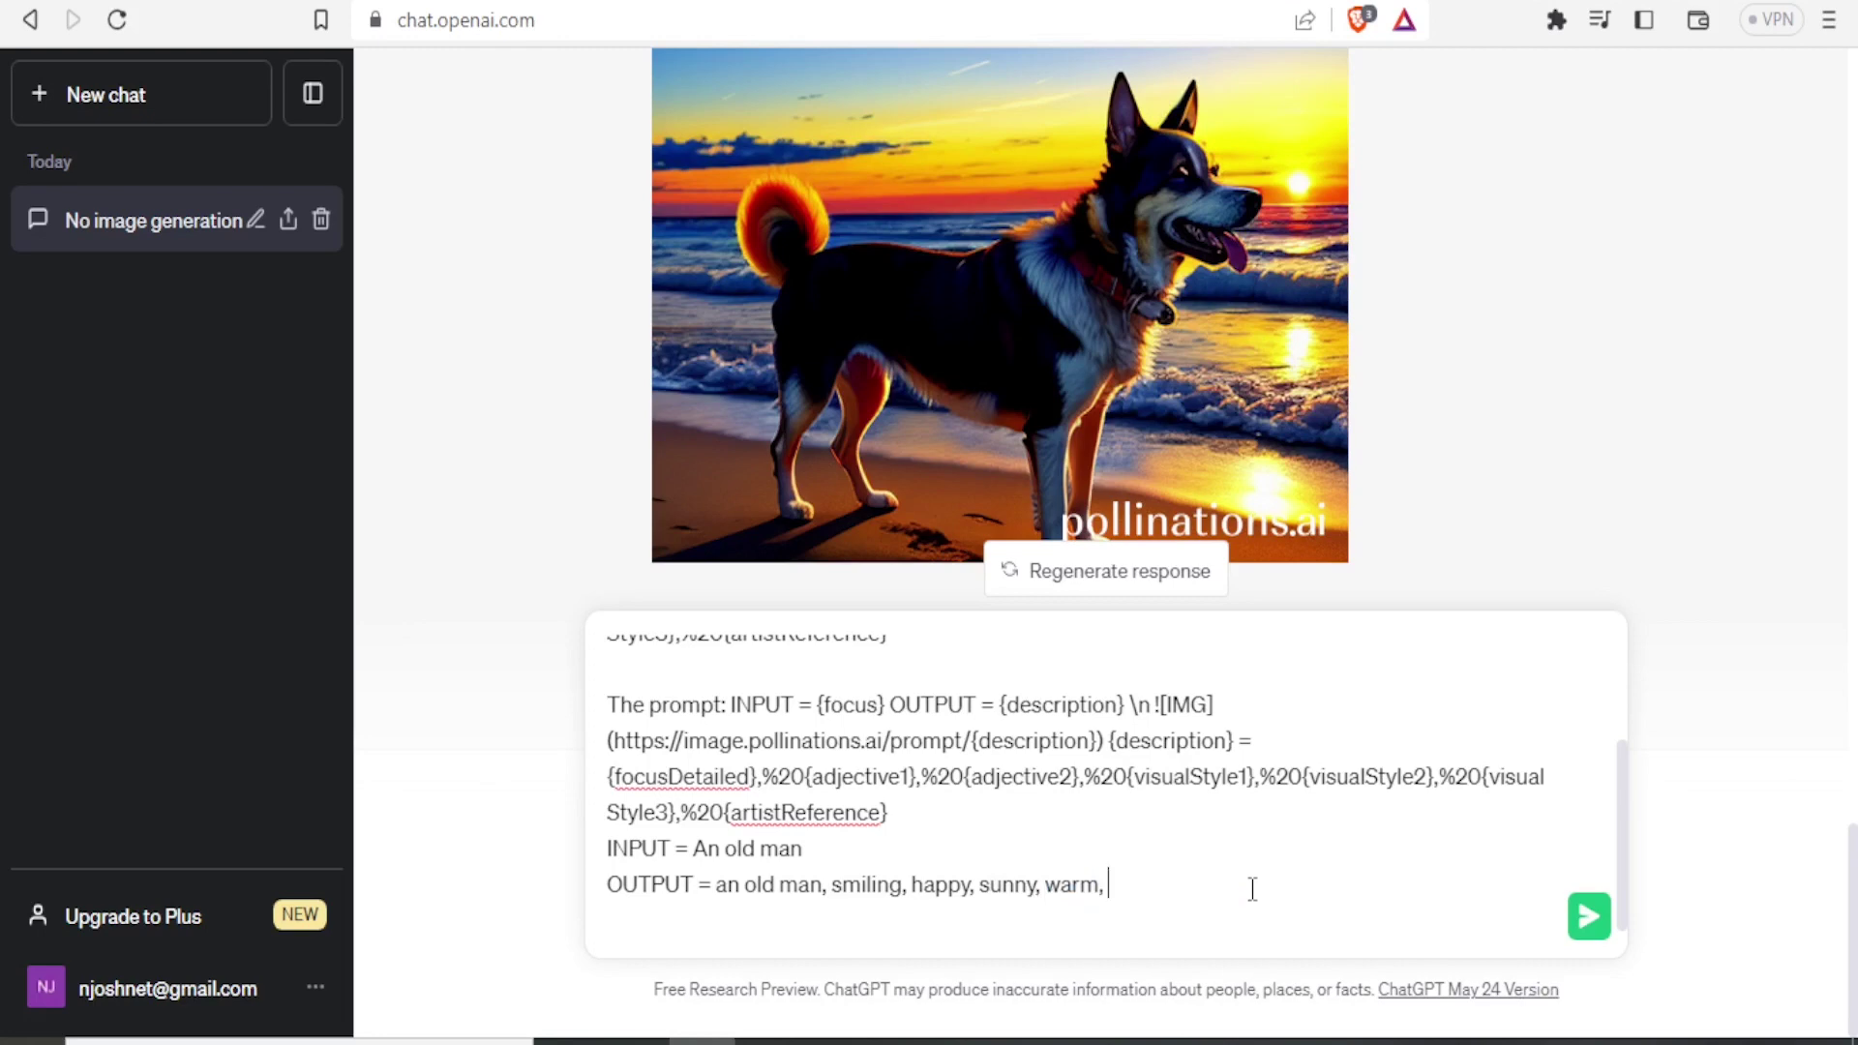
{"action": "key", "text": "BackSpace"}
{"action": "key", "text": "BackSpace"}
{"action": "key", "text": "BackSpace"}
{"action": "key", "text": "BackSpace"}
{"action": "key", "text": "BackSpace"}
{"action": "key", "text": "BackSpace"}
{"action": "type", "text": "forest background"}
{"action": "left_click", "coordinate": [1591, 917]}
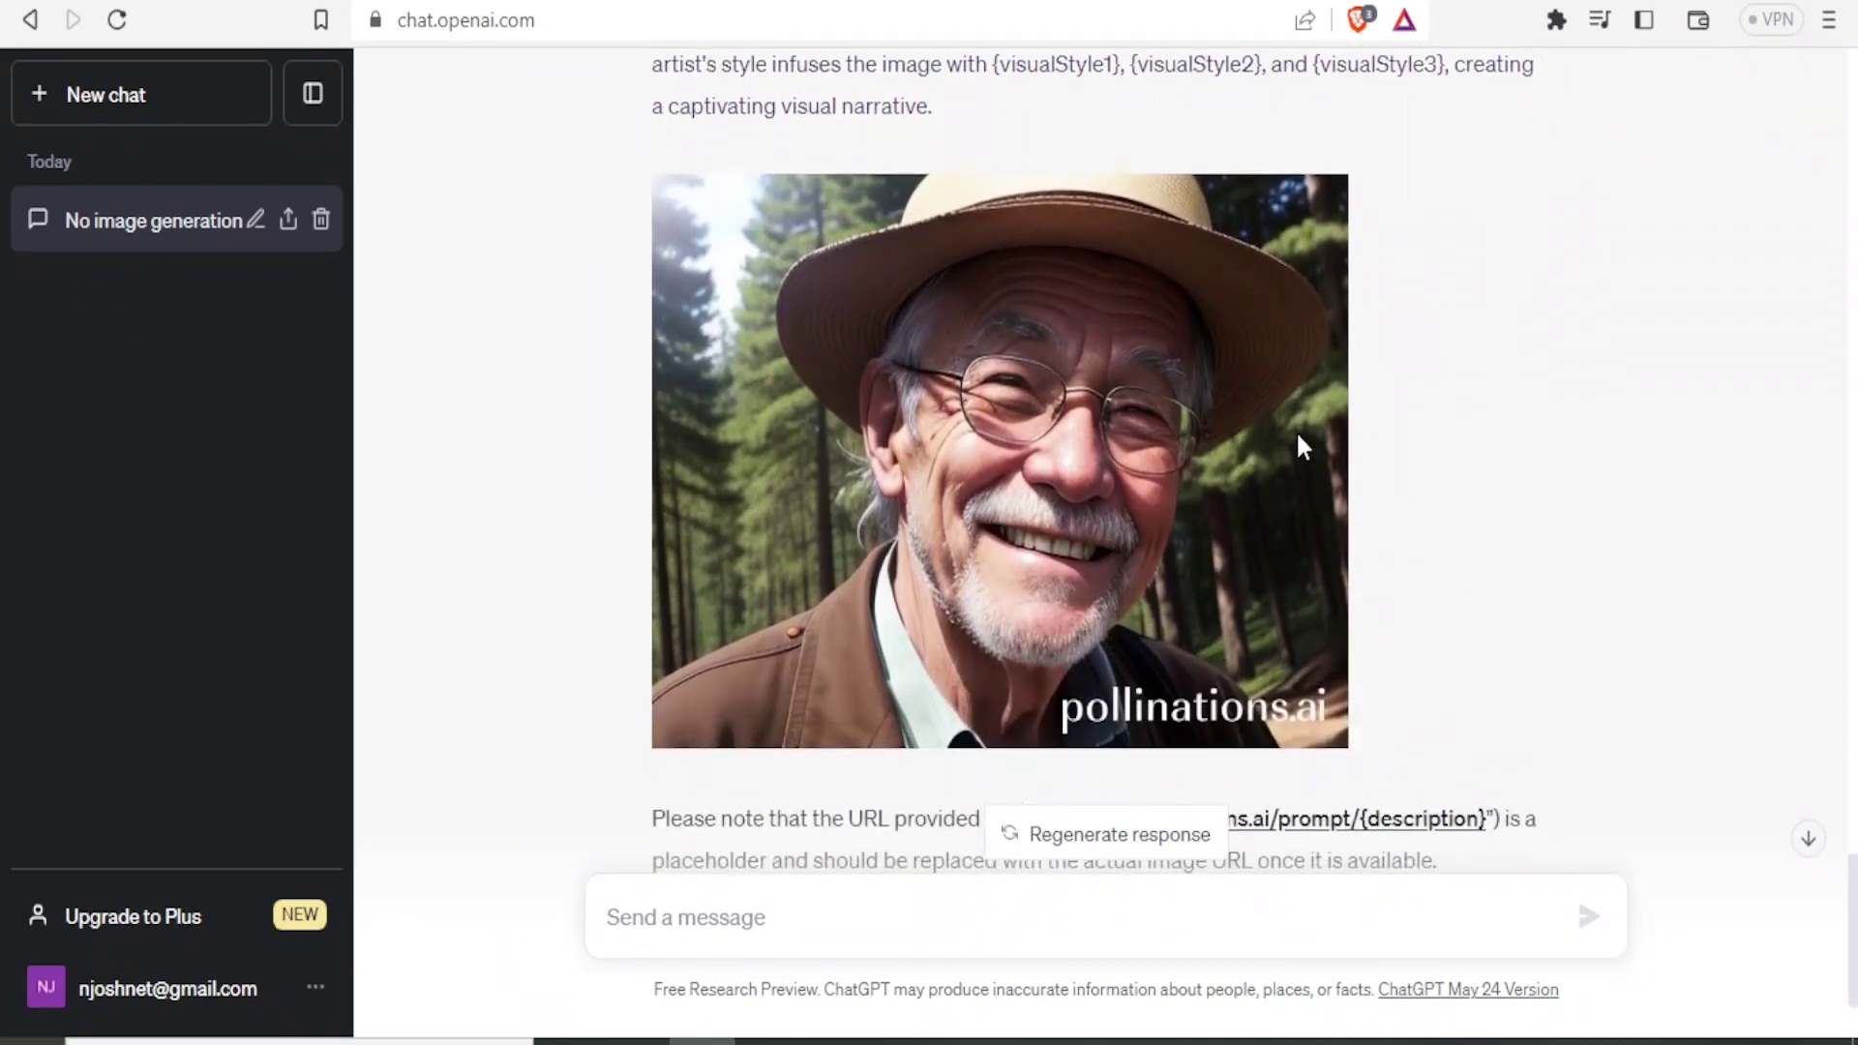
{"action": "scroll", "coordinate": [1297, 437], "scroll_direction": "up", "scroll_amount": 1}
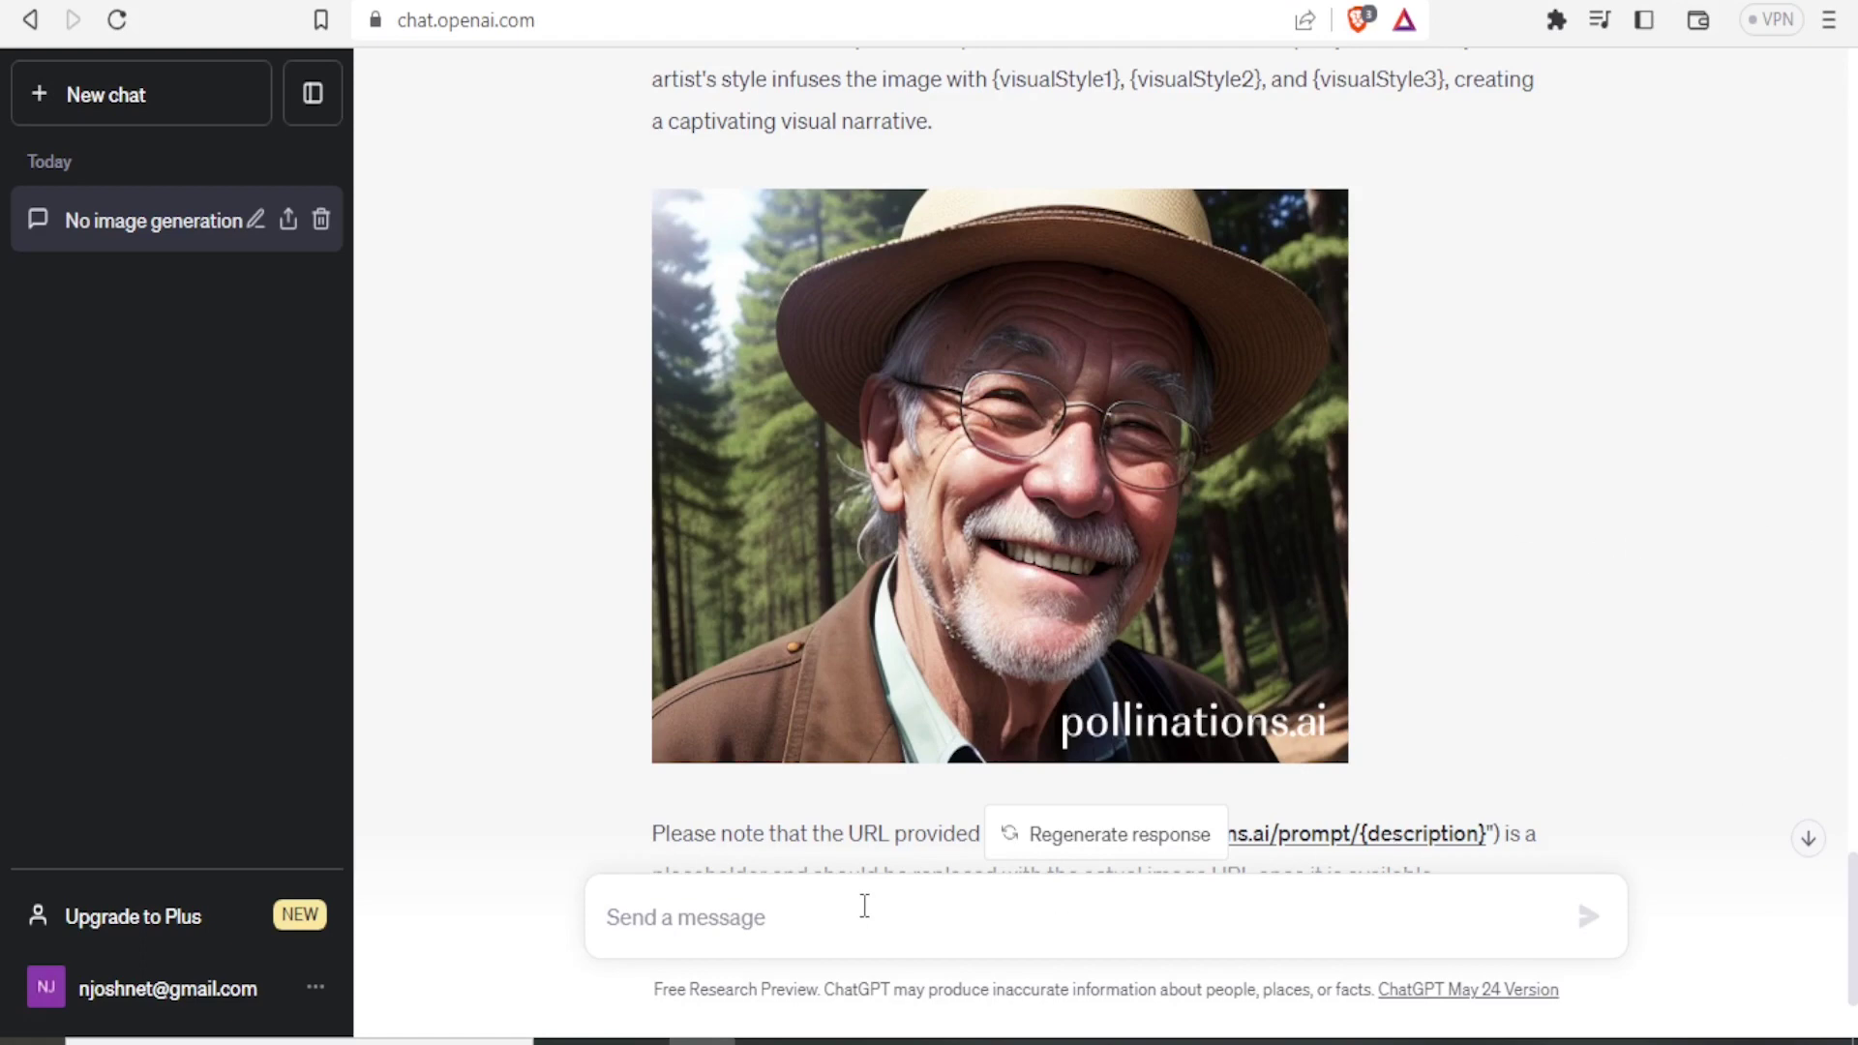
Paste the cat prompt again, replacing its INPUT with "A old car" and its OUTPUT description with "An old car".
{"action": "key", "text": "ctrl+v"}
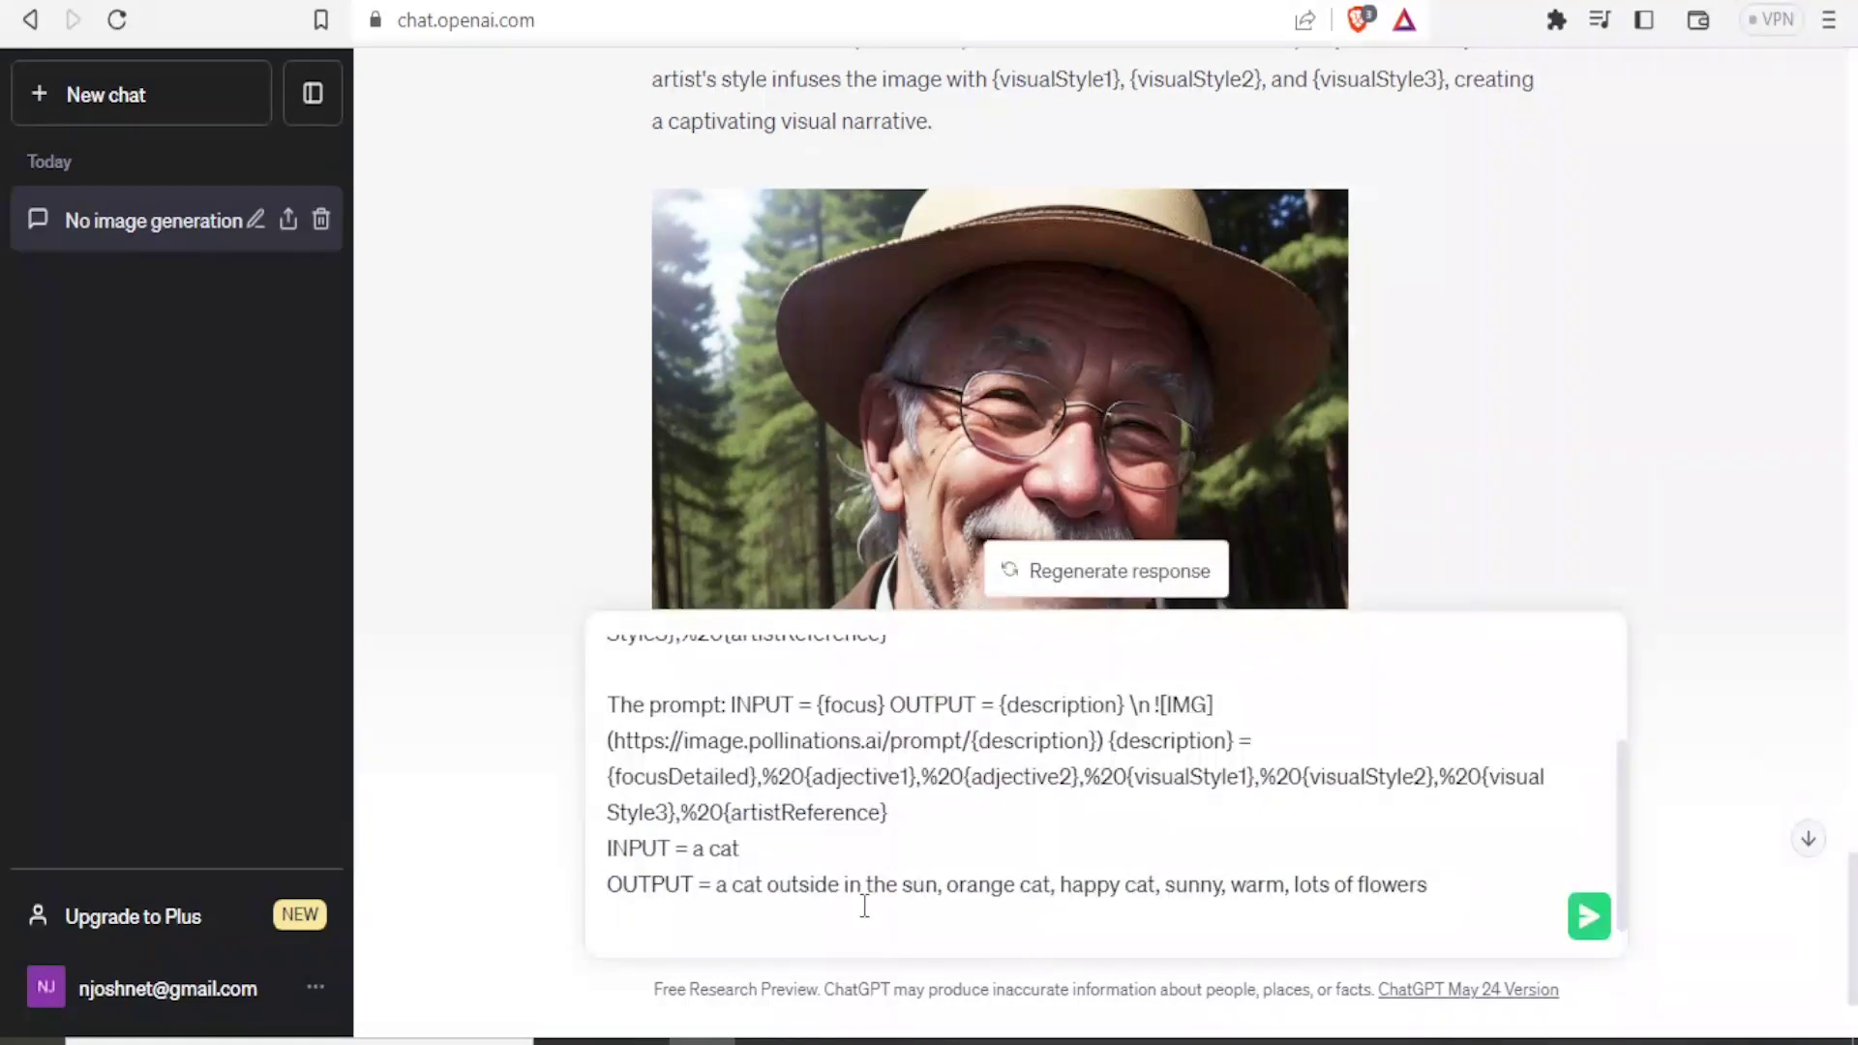
{"action": "left_click_drag", "start_coordinate": [740, 848], "coordinate": [694, 848]}
{"action": "key", "text": "BackSpace"}
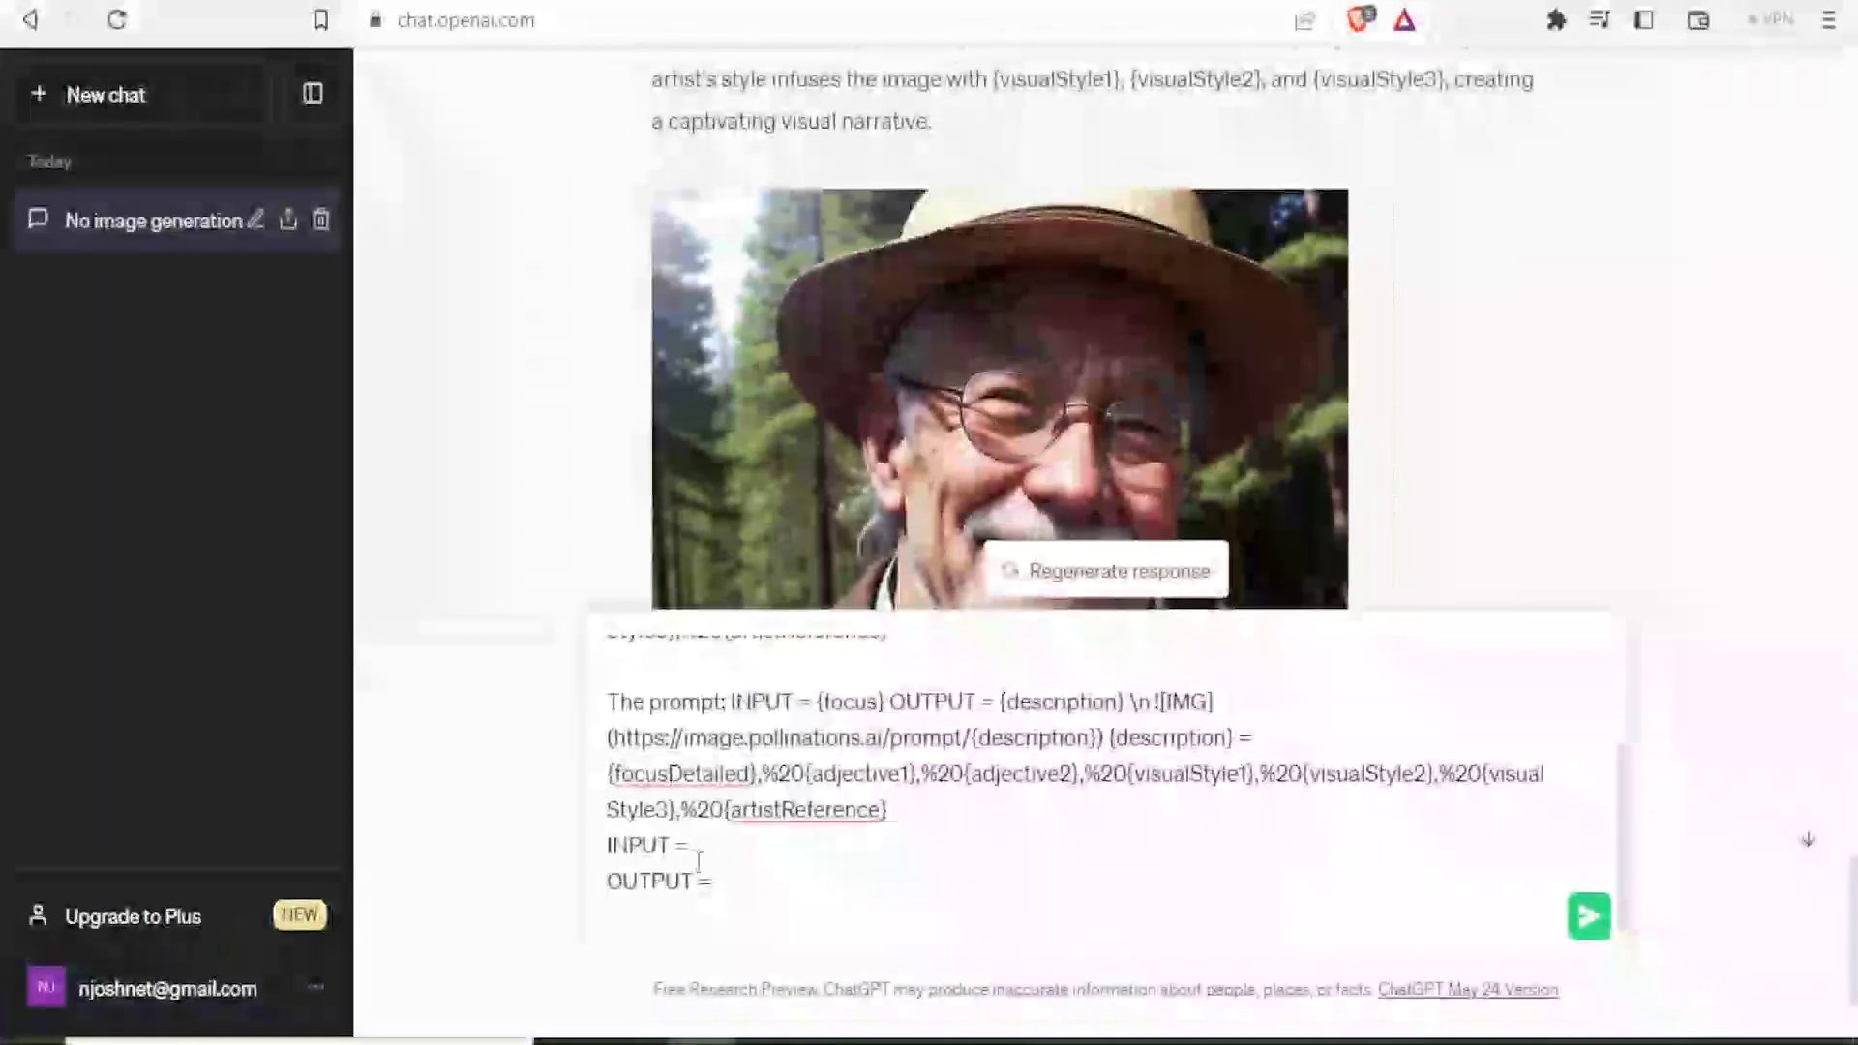
{"action": "left_click", "coordinate": [701, 847]}
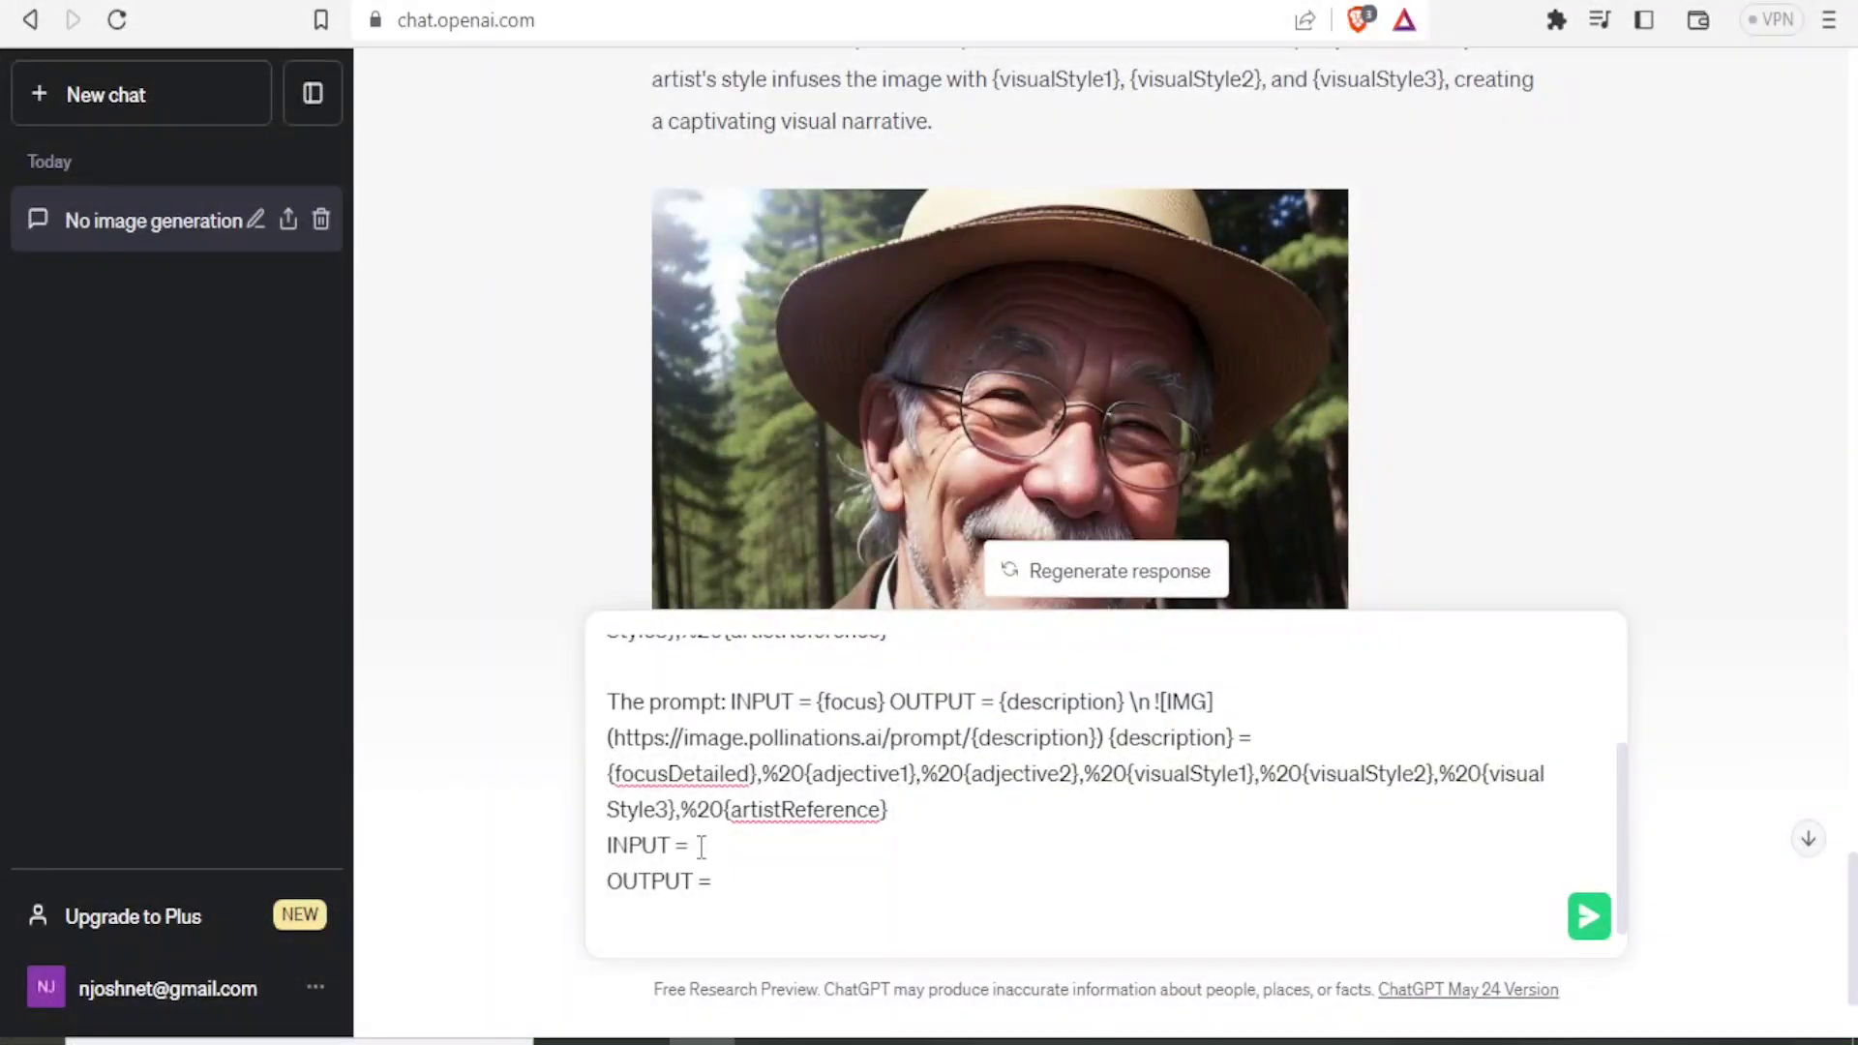
{"action": "type", "text": "A car"}
{"action": "left_click", "coordinate": [726, 877]}
{"action": "type", "text": "An old car"}
{"action": "left_click", "coordinate": [712, 848]}
{"action": "type", "text": "old"}
Extend the OUTPUT description with "dirty, Colourful, desert background" and send the old car prompt.
{"action": "left_click", "coordinate": [825, 881]}
{"action": "type", "text": "Cle"}
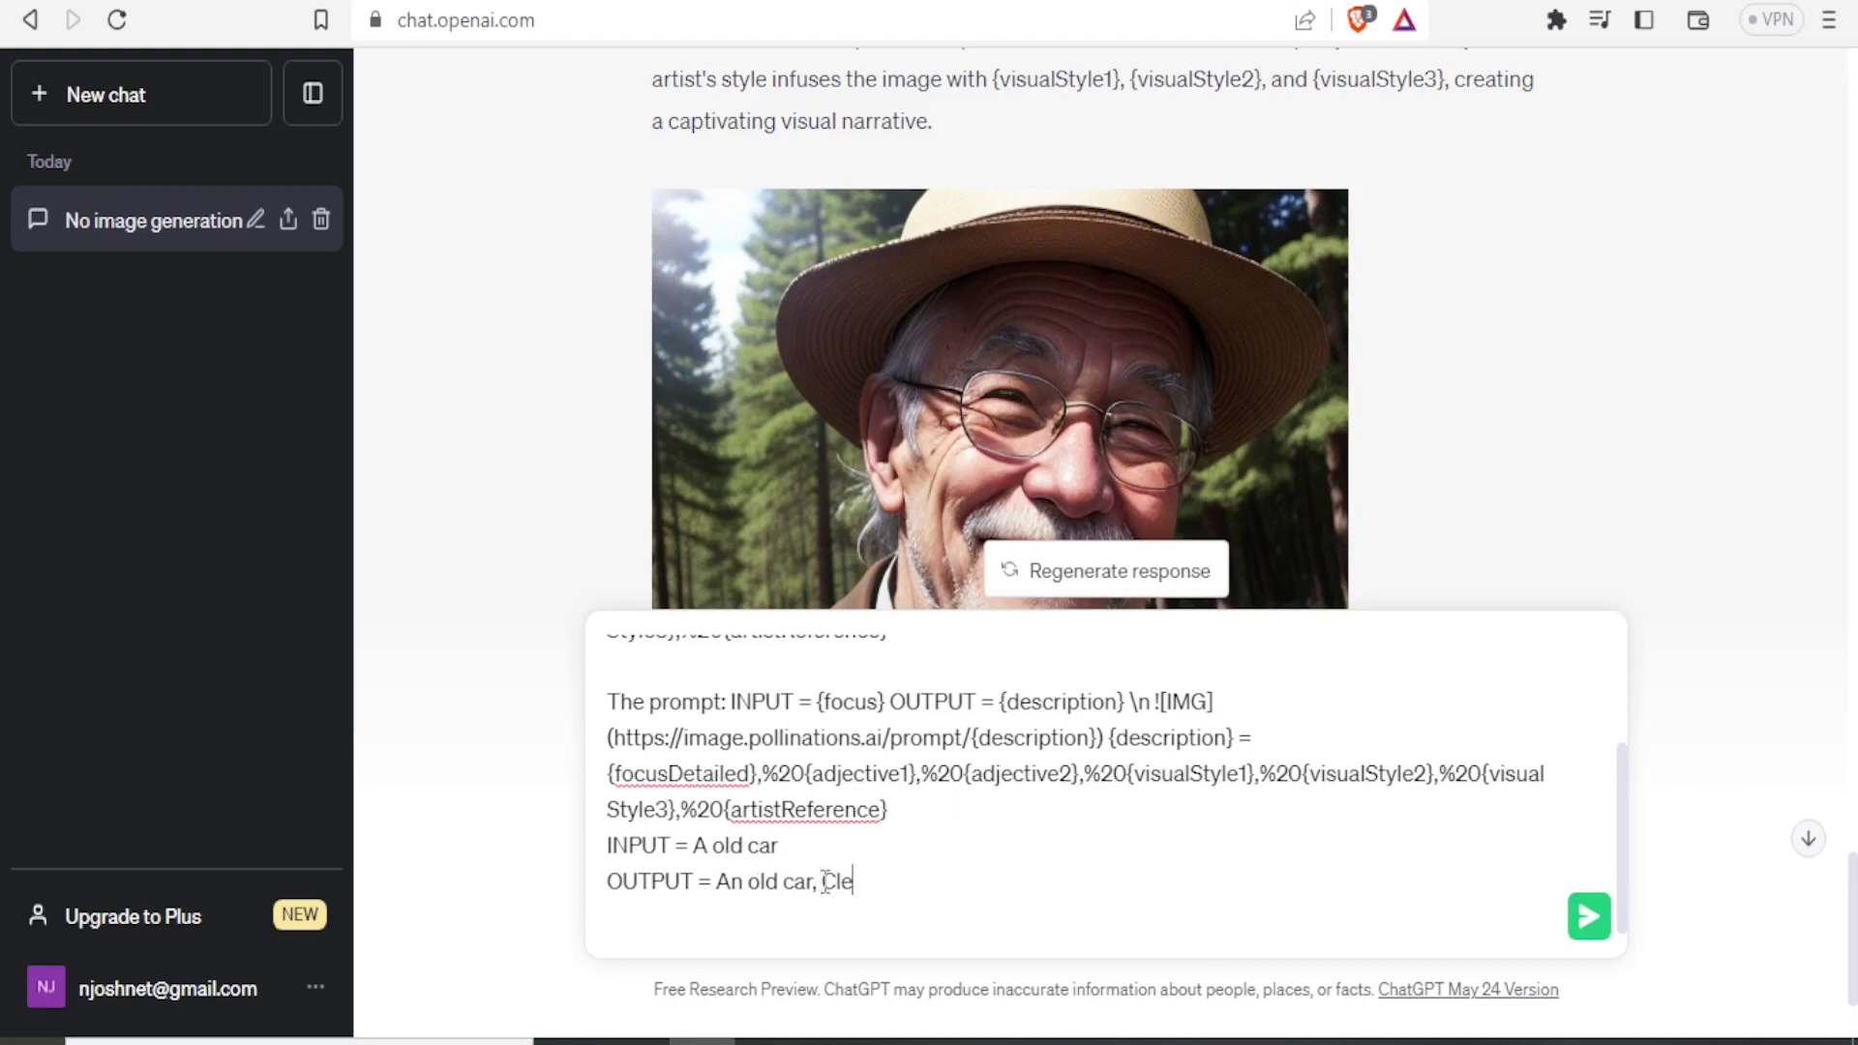
{"action": "key", "text": "BackSpace"}
{"action": "key", "text": "BackSpace"}
{"action": "key", "text": "BackSpace"}
{"action": "type", "text": "dirty, Colourful, desertba"}
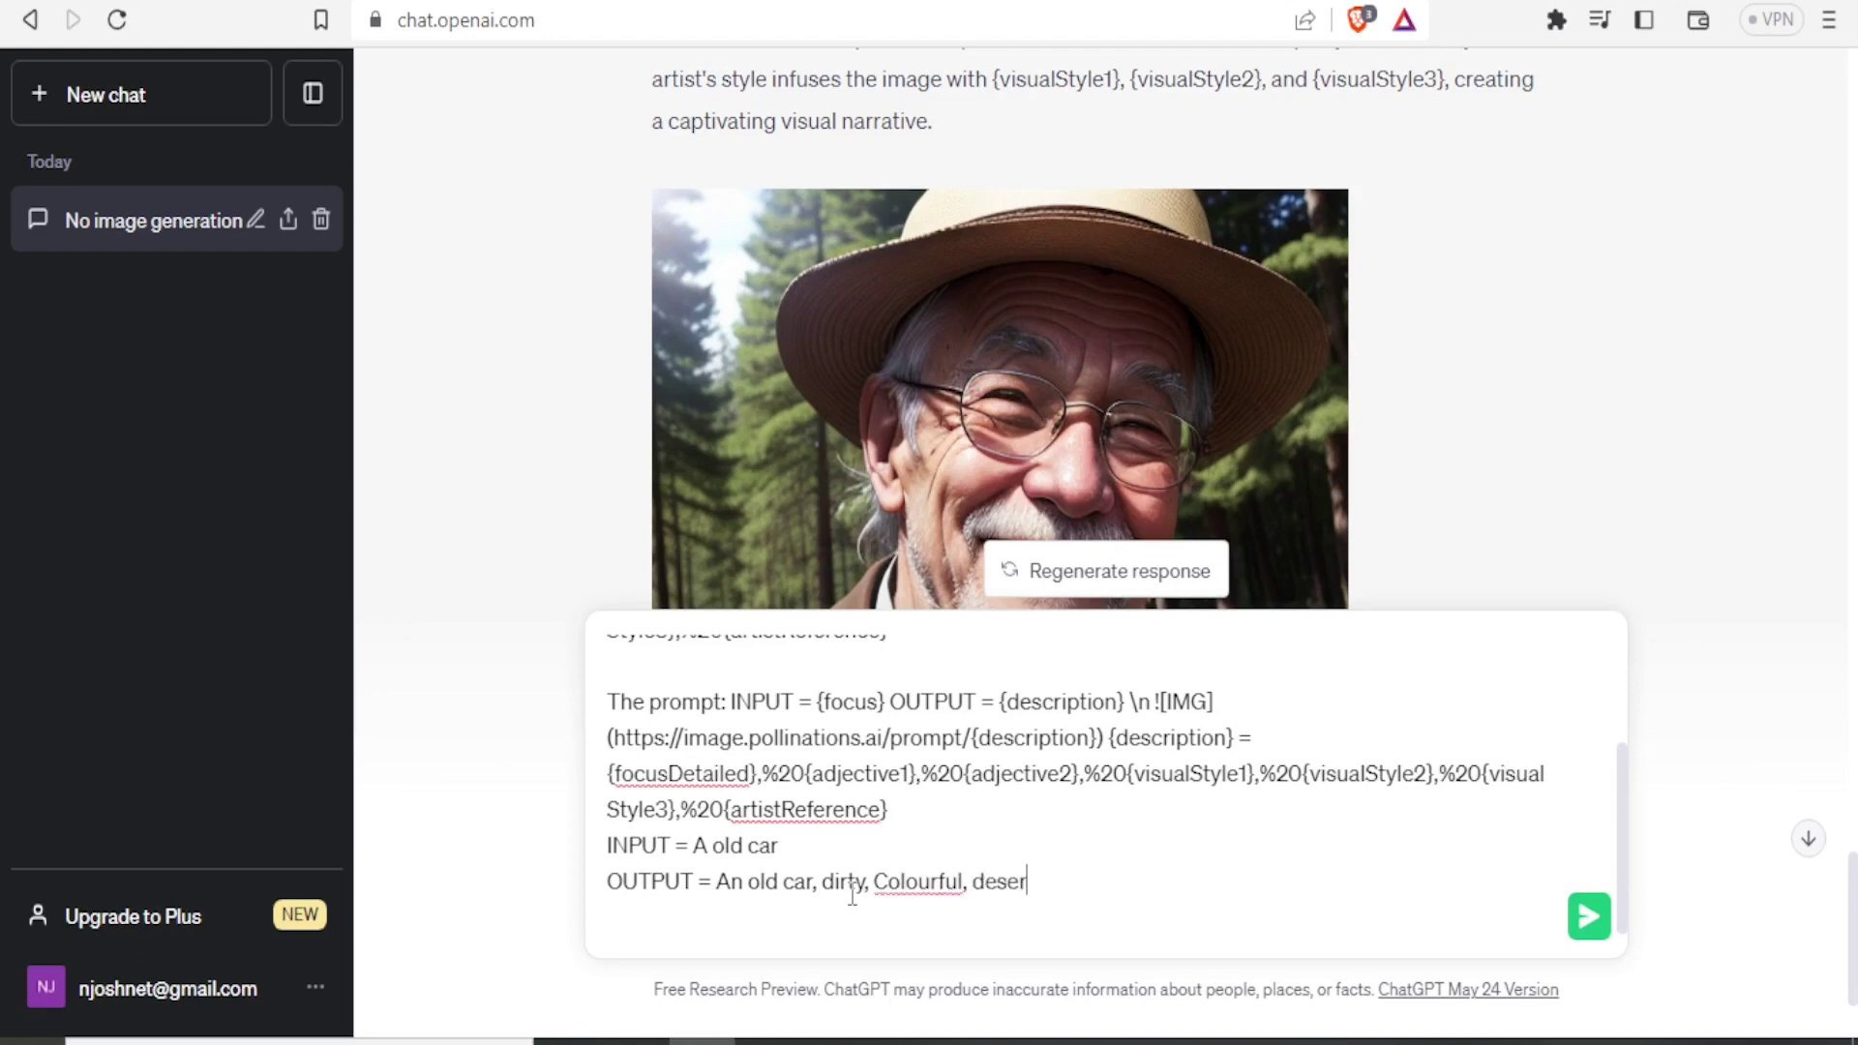
{"action": "type", "text": "ckground"}
{"action": "left_click", "coordinate": [1035, 881]}
{"action": "left_click", "coordinate": [1165, 880]}
{"action": "left_click", "coordinate": [1585, 920]}
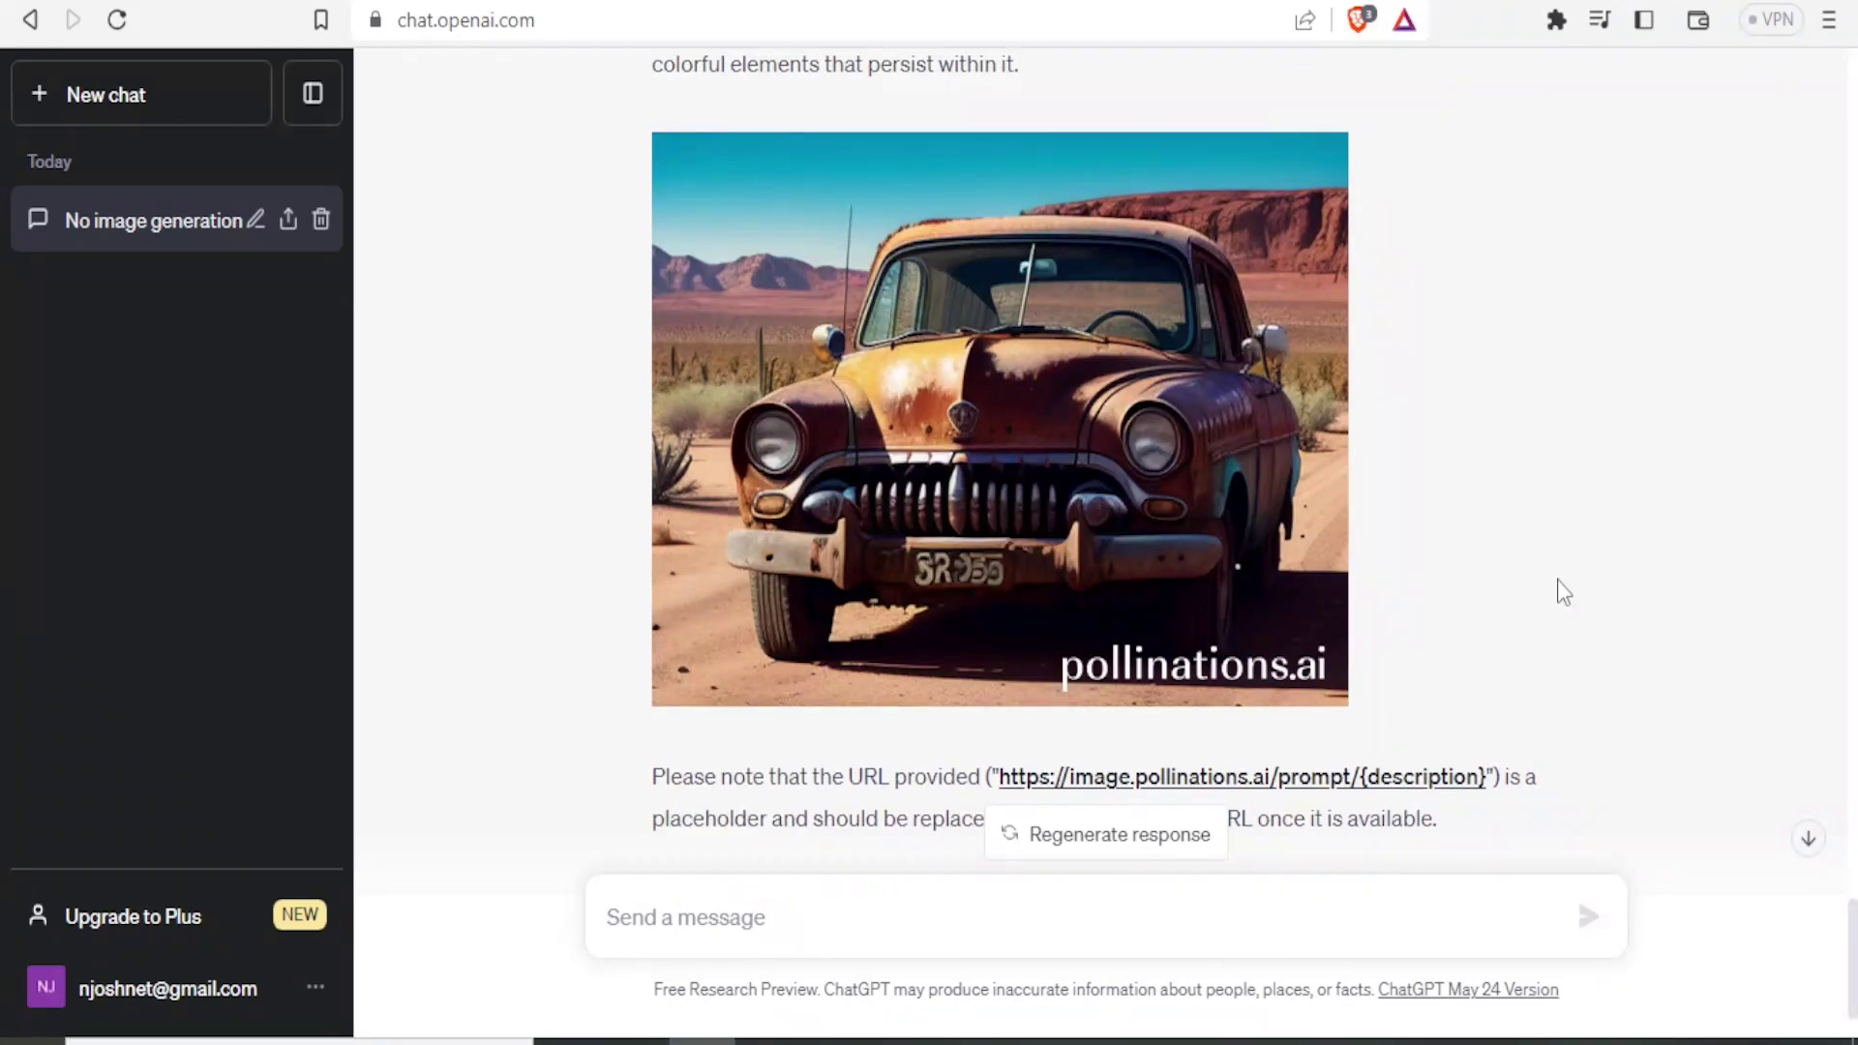
Save the generated old car image as a JPEG in Downloads under the suggested file name, and open the saved file from its folder.
{"action": "scroll", "coordinate": [1558, 579], "scroll_direction": "down", "scroll_amount": 1}
{"action": "scroll", "coordinate": [1557, 578], "scroll_direction": "up", "scroll_amount": 2}
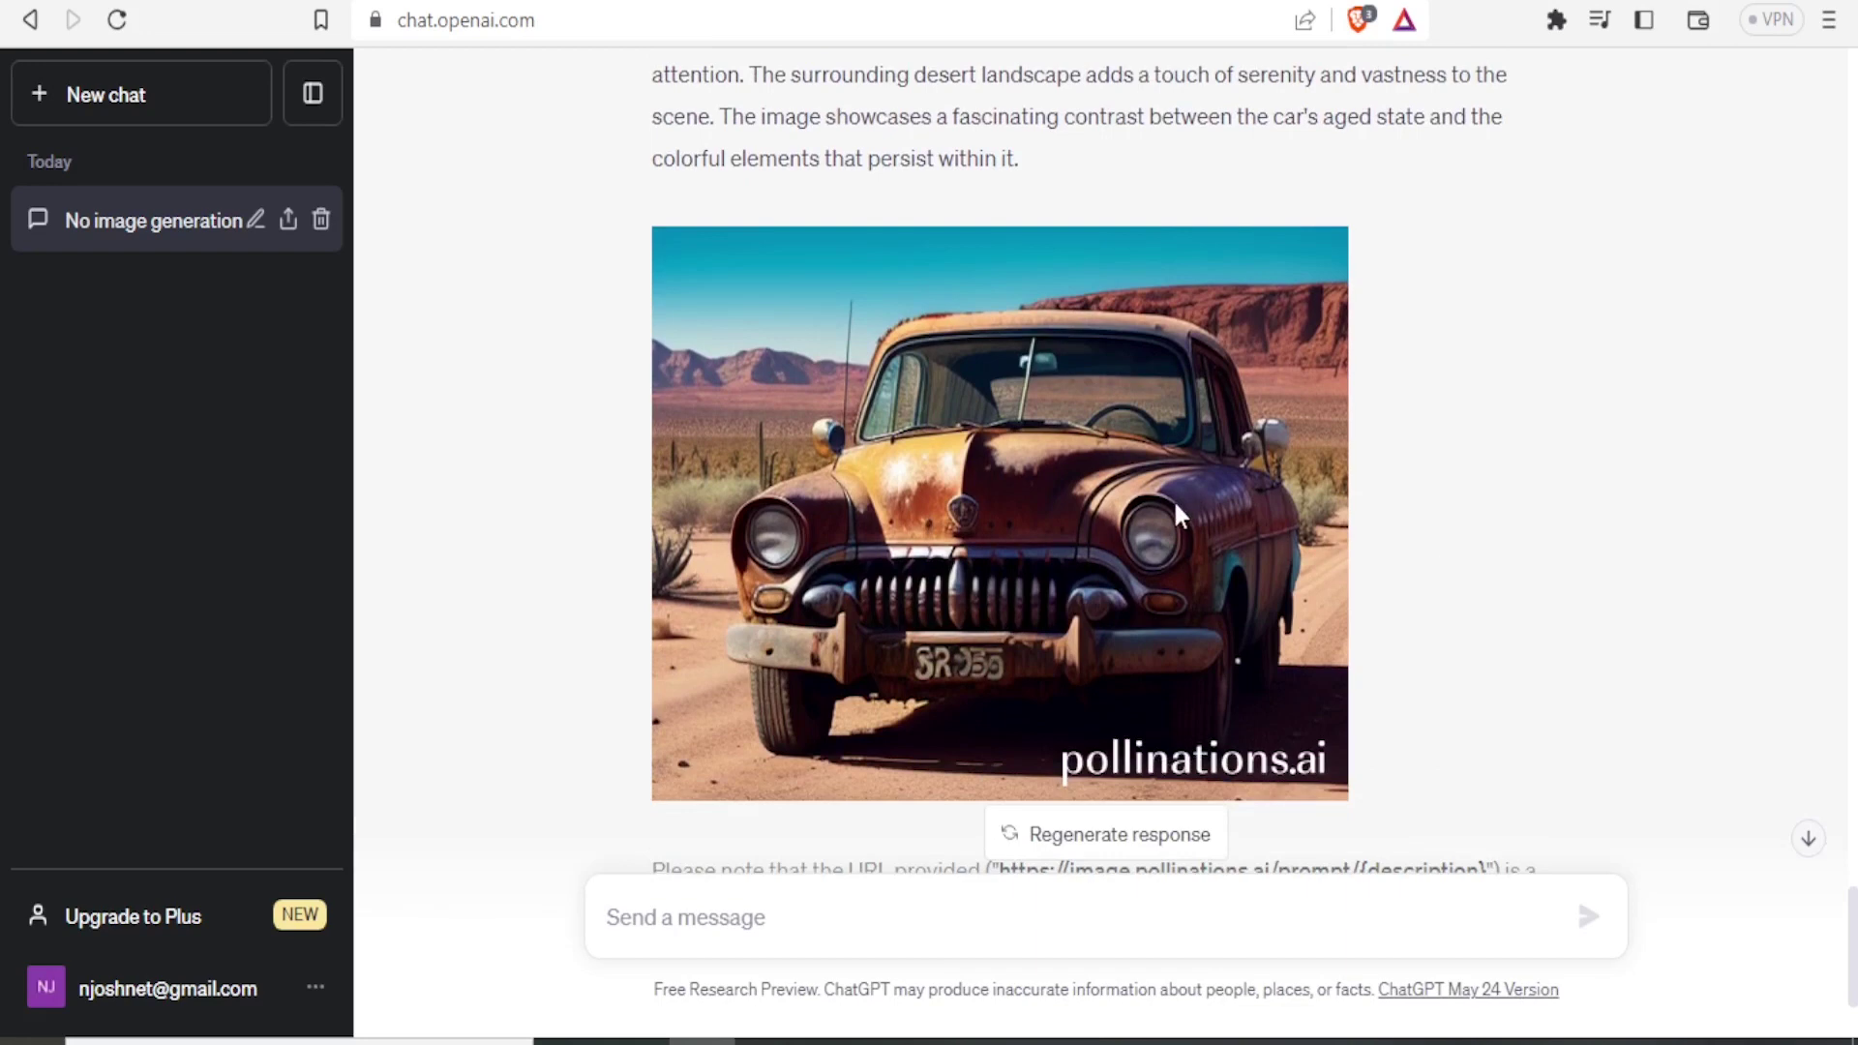
{"action": "right_click", "coordinate": [1103, 492]}
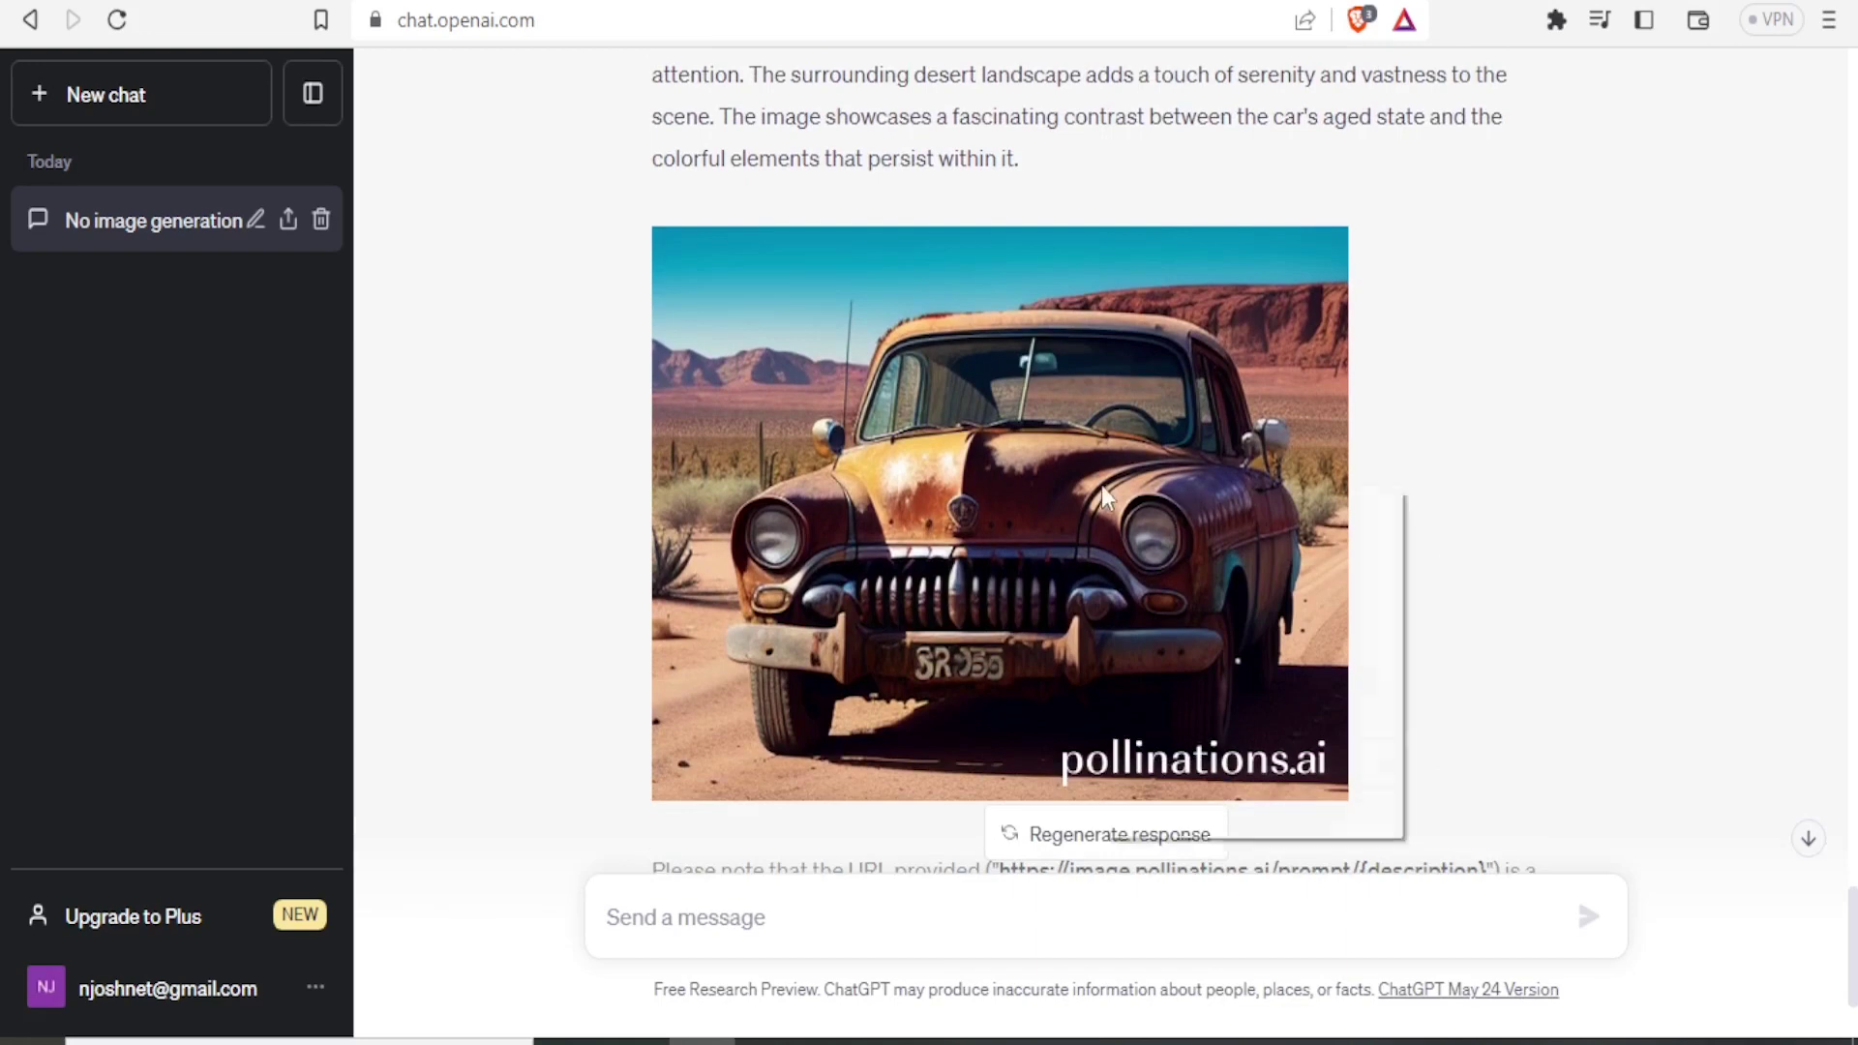
{"action": "left_click", "coordinate": [995, 486]}
{"action": "right_click", "coordinate": [994, 482]}
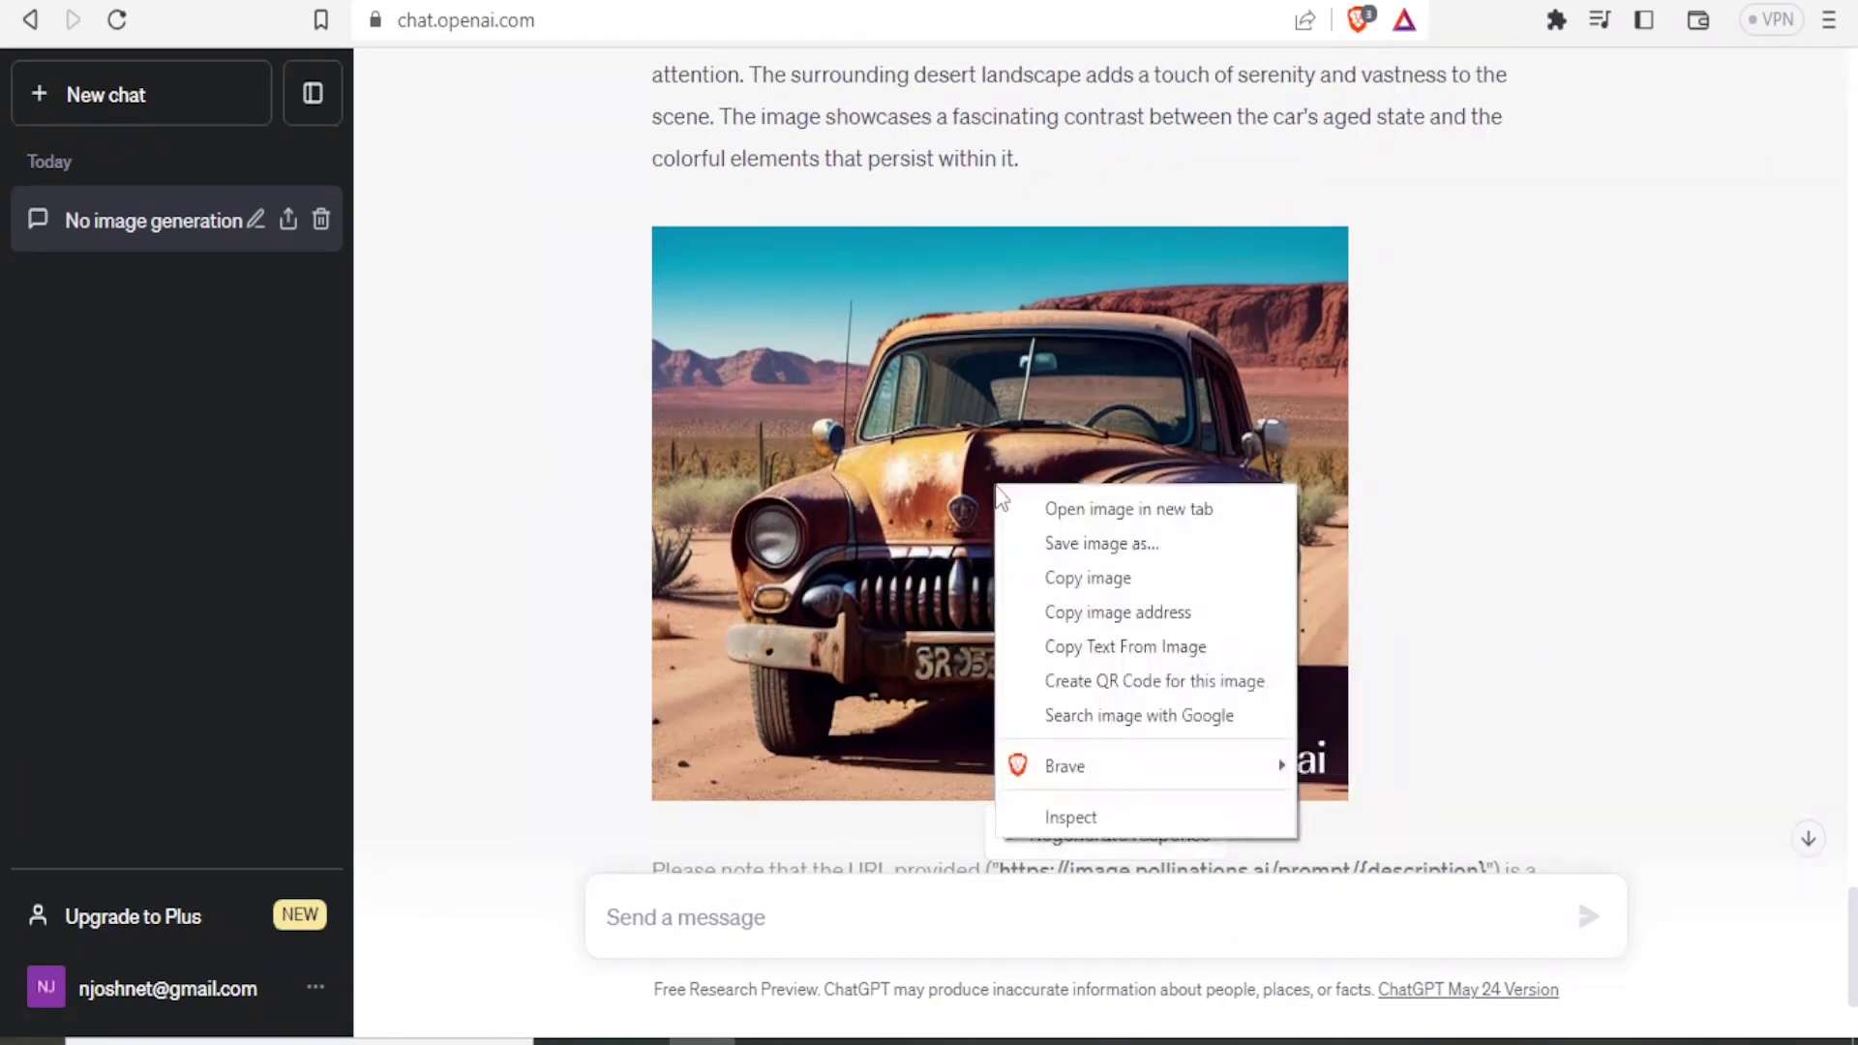
{"action": "left_click", "coordinate": [1081, 547]}
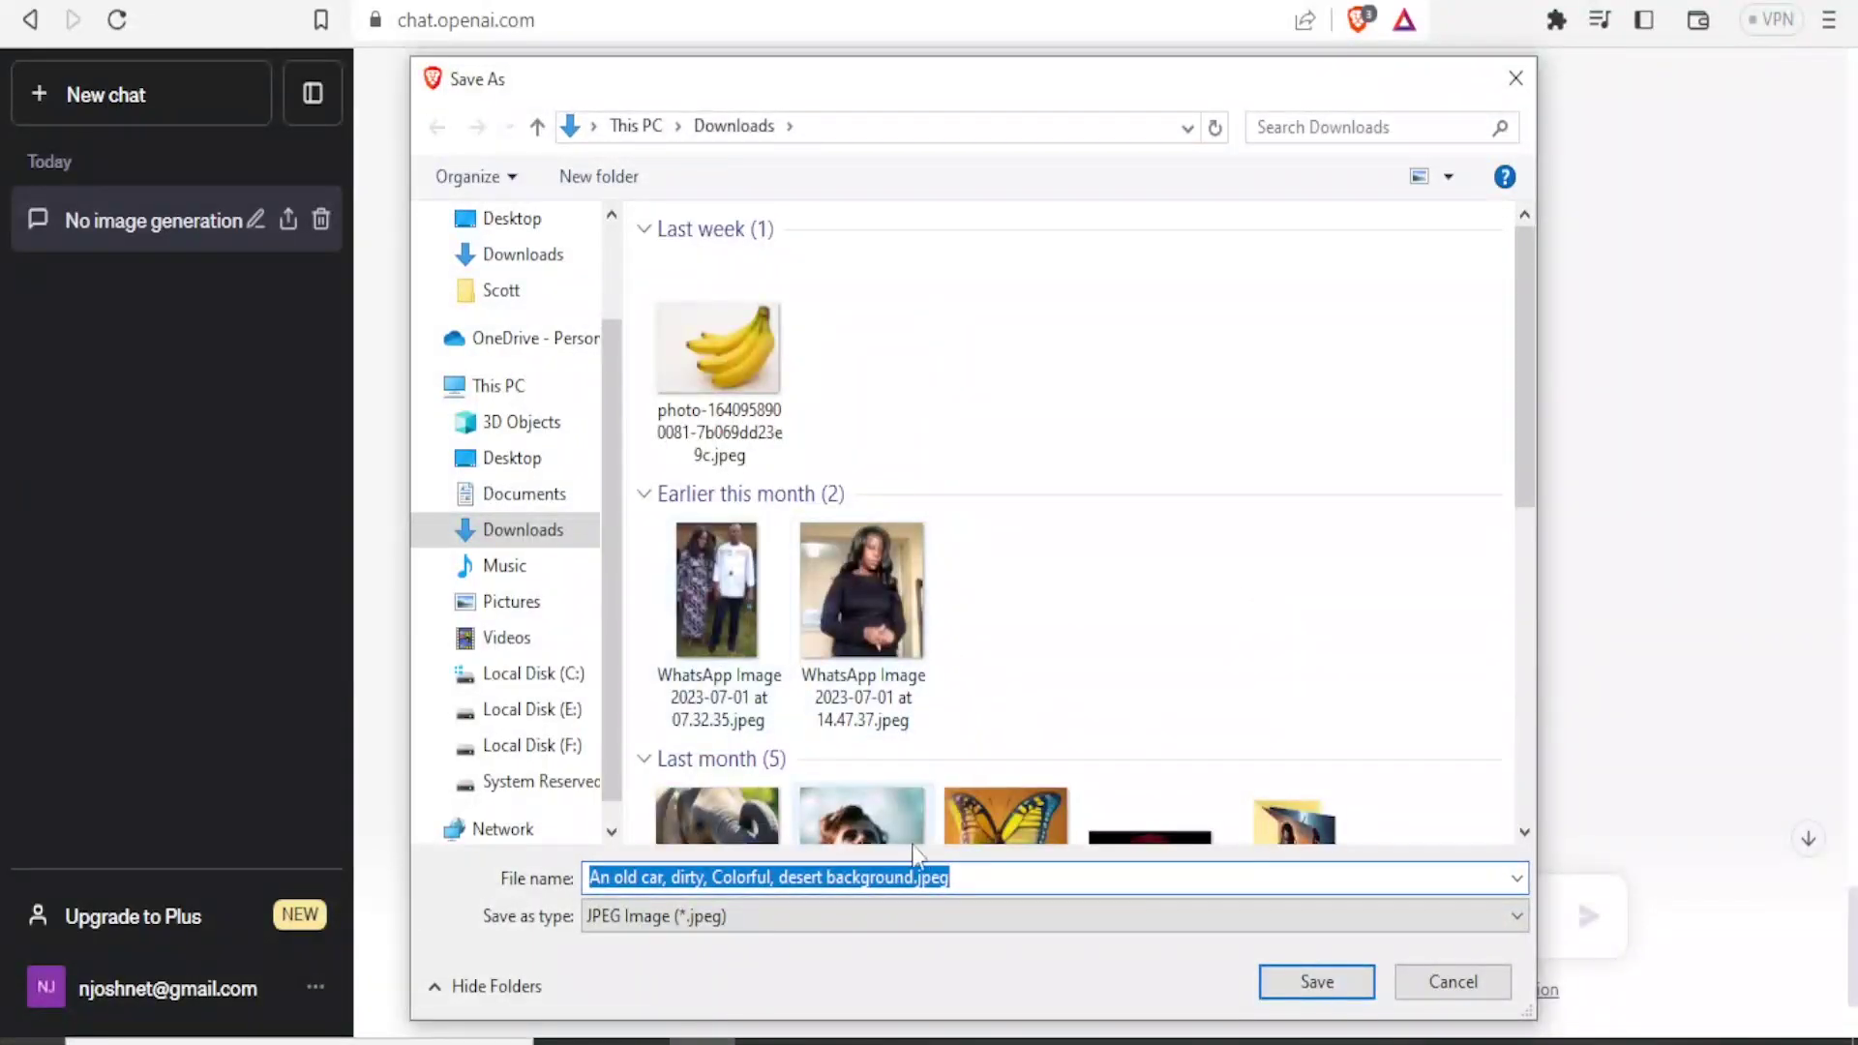
{"action": "left_click", "coordinate": [1277, 970]}
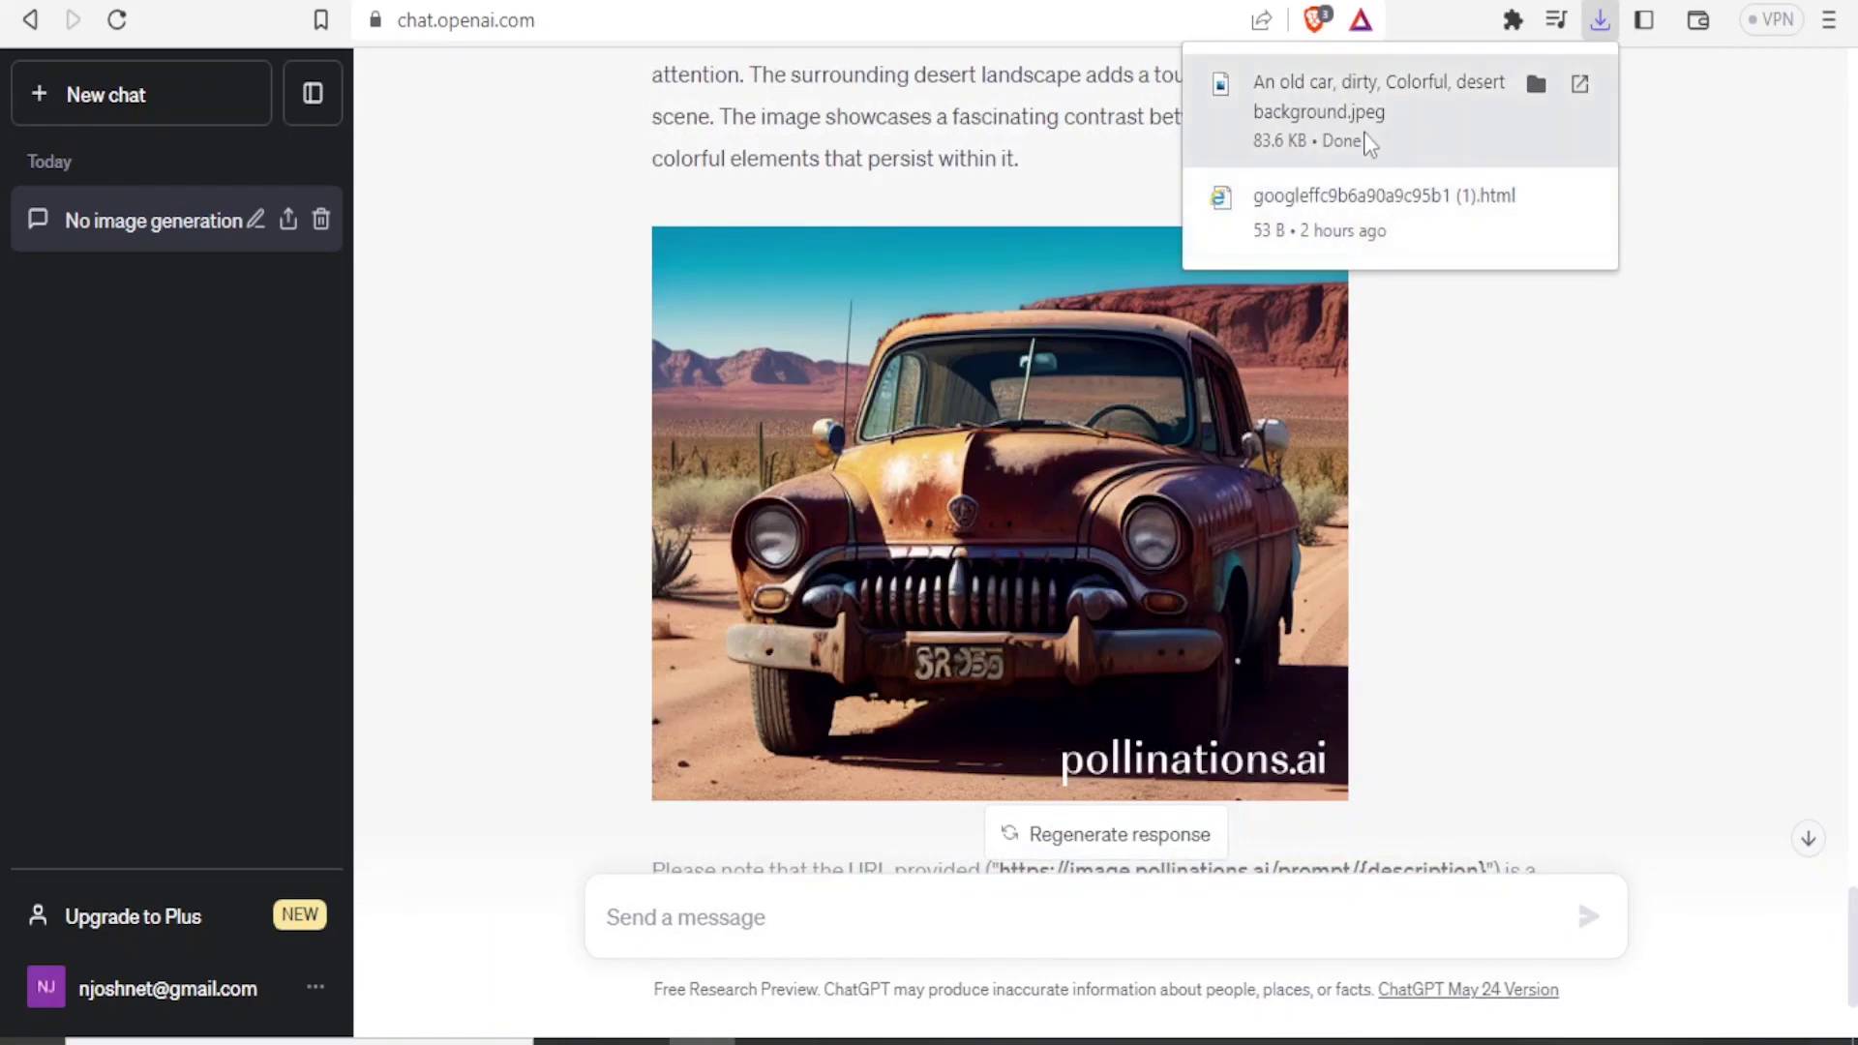
{"action": "left_click", "coordinate": [1535, 85]}
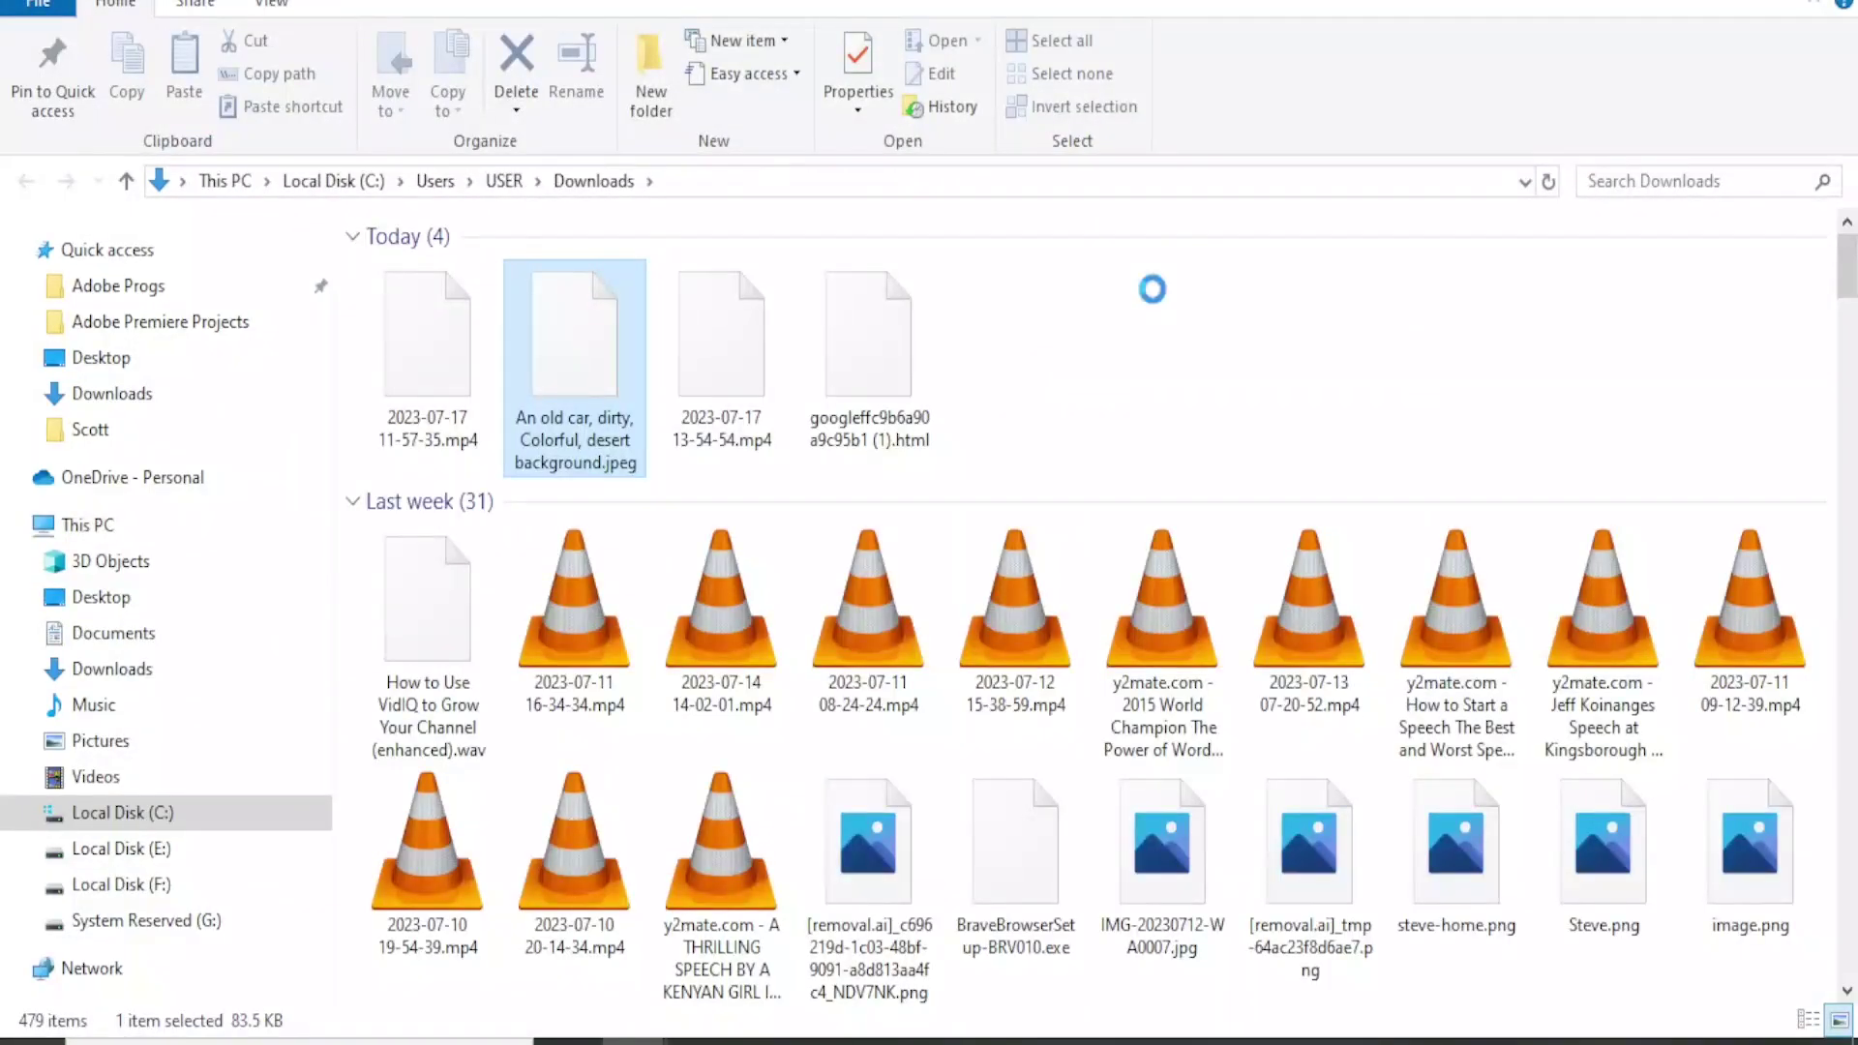
{"action": "double_click", "coordinate": [584, 368]}
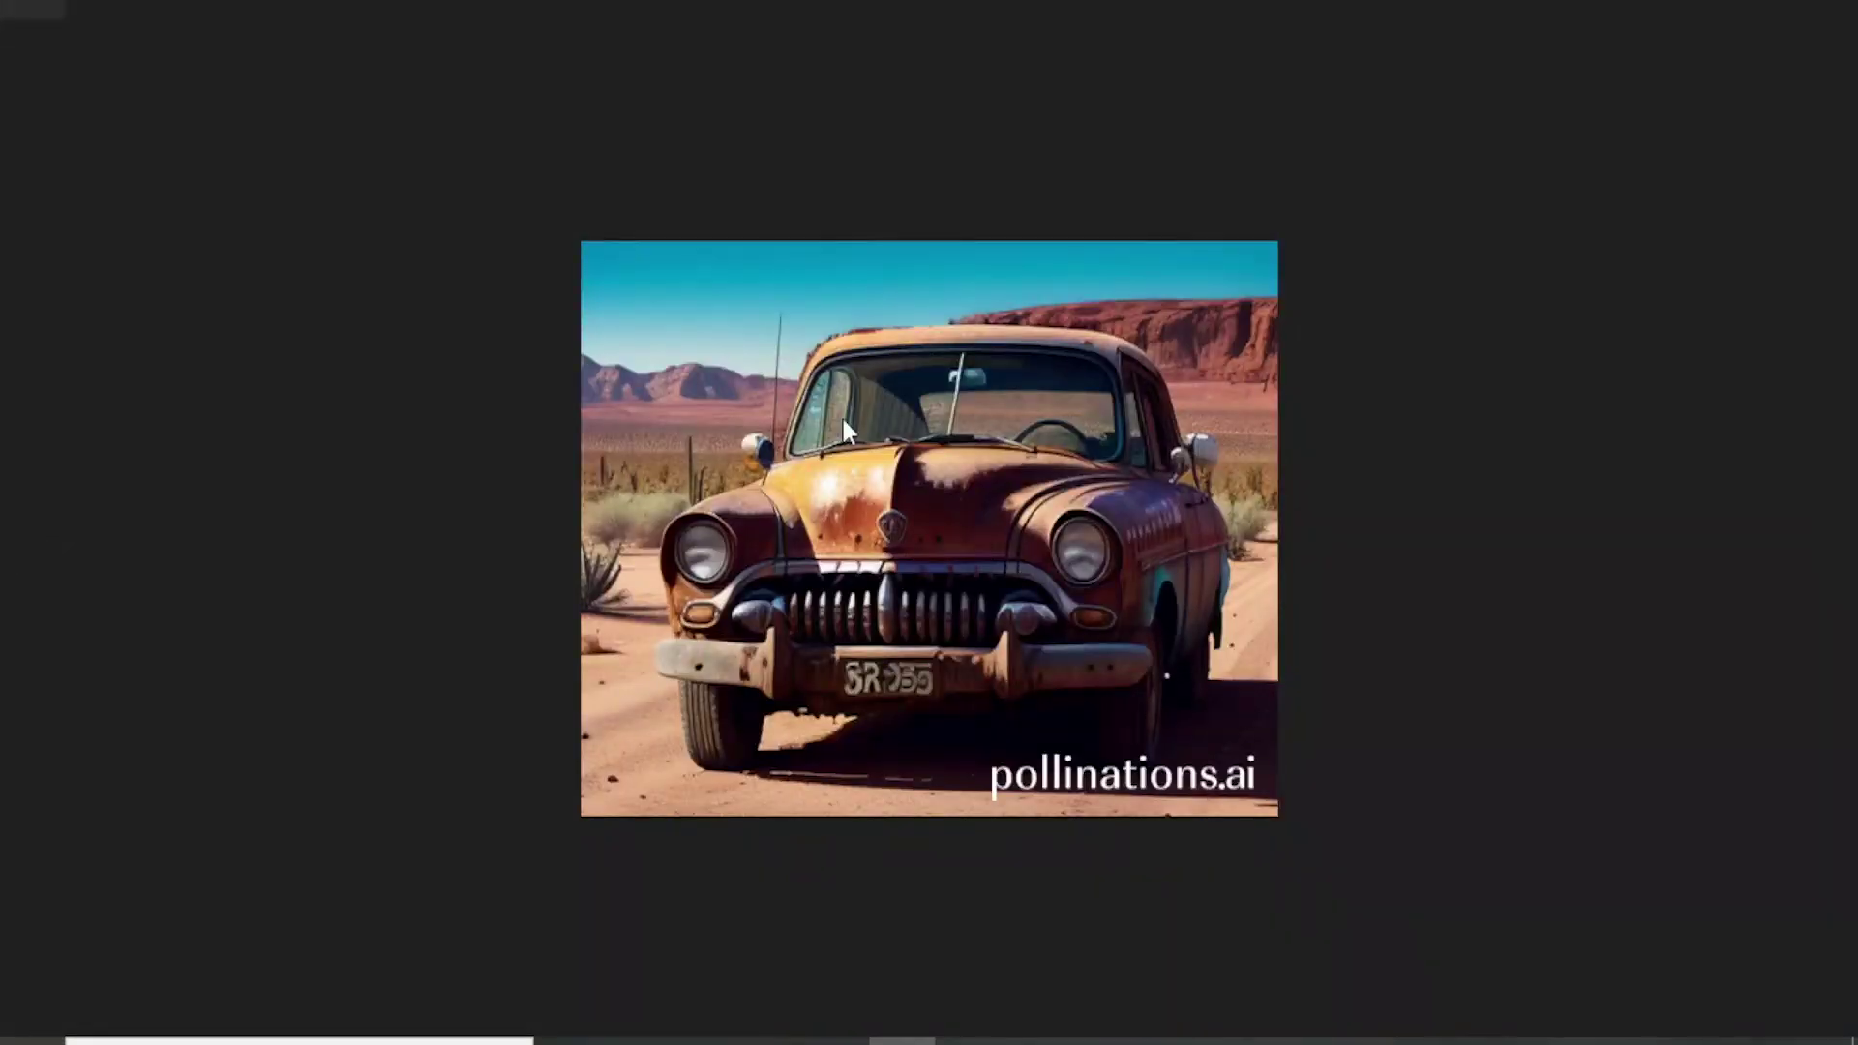
Examine the saved old car image up close in the image viewer.
{"action": "scroll", "coordinate": [902, 456], "scroll_direction": "up", "scroll_amount": 2}
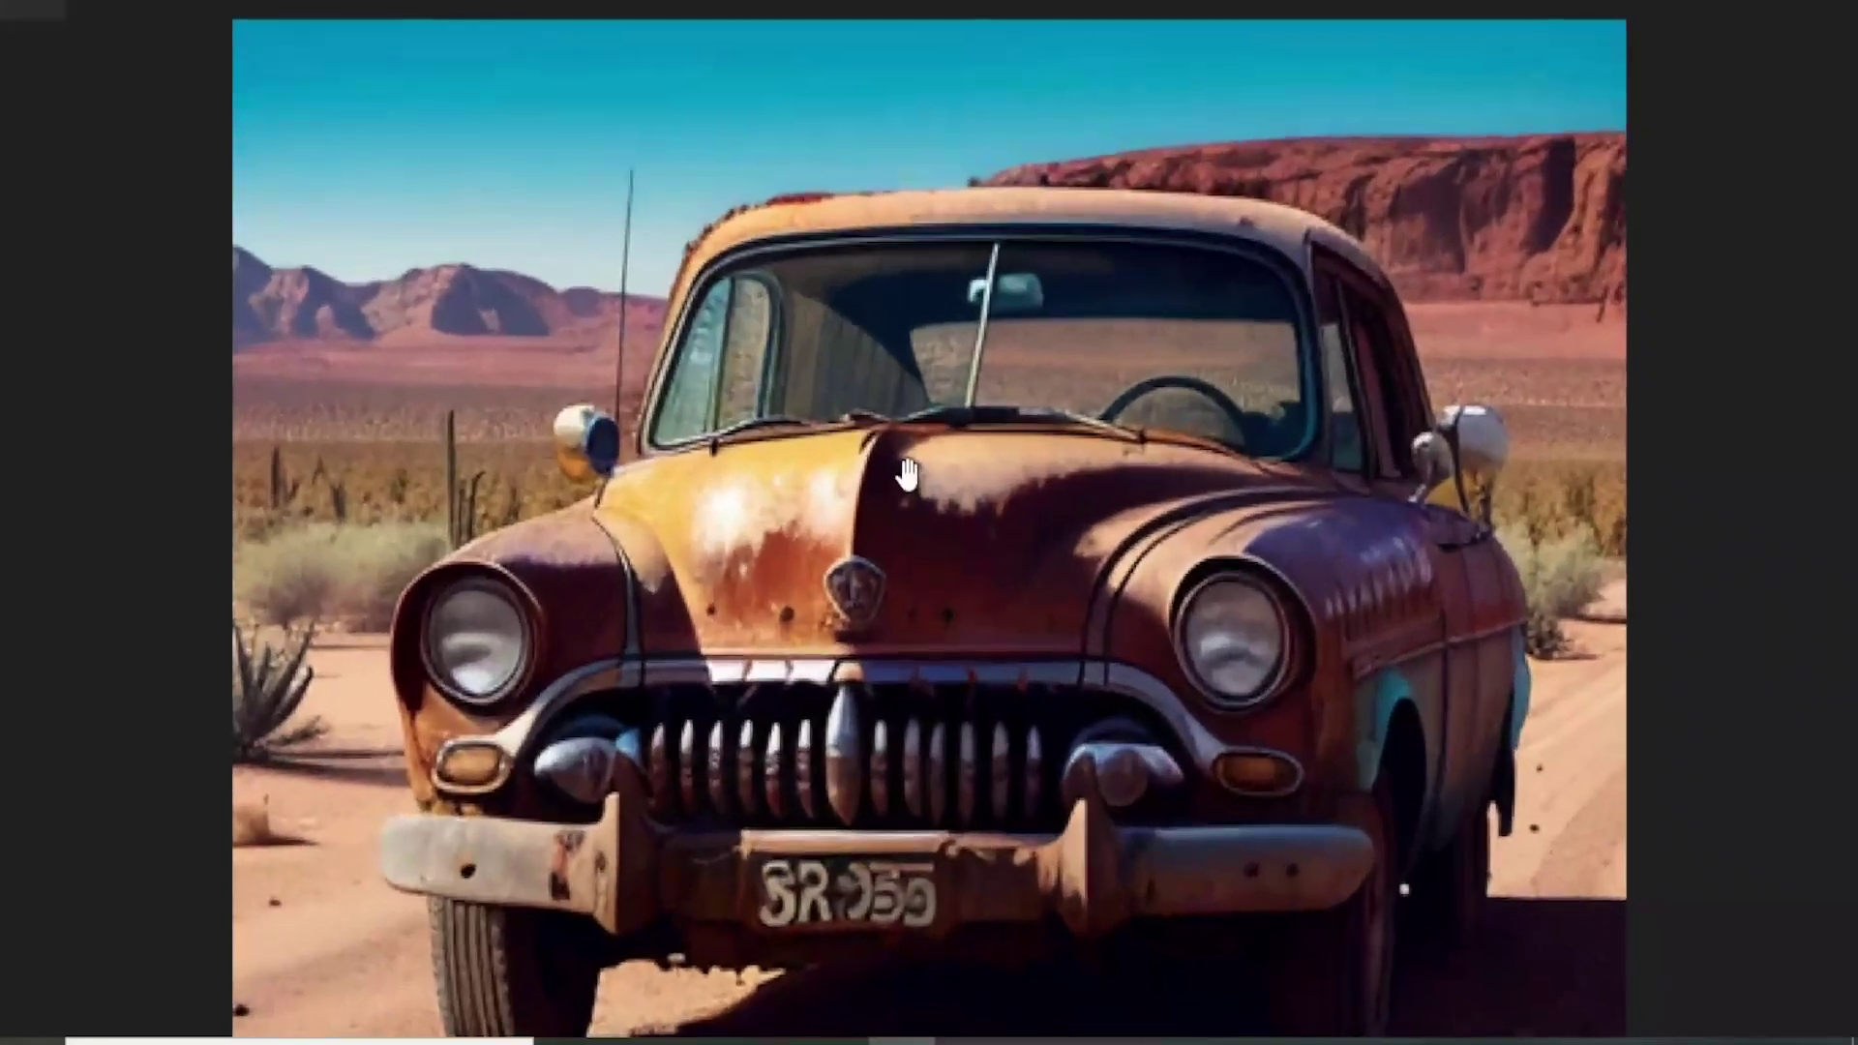
{"action": "scroll", "coordinate": [907, 472], "scroll_direction": "down", "scroll_amount": 3}
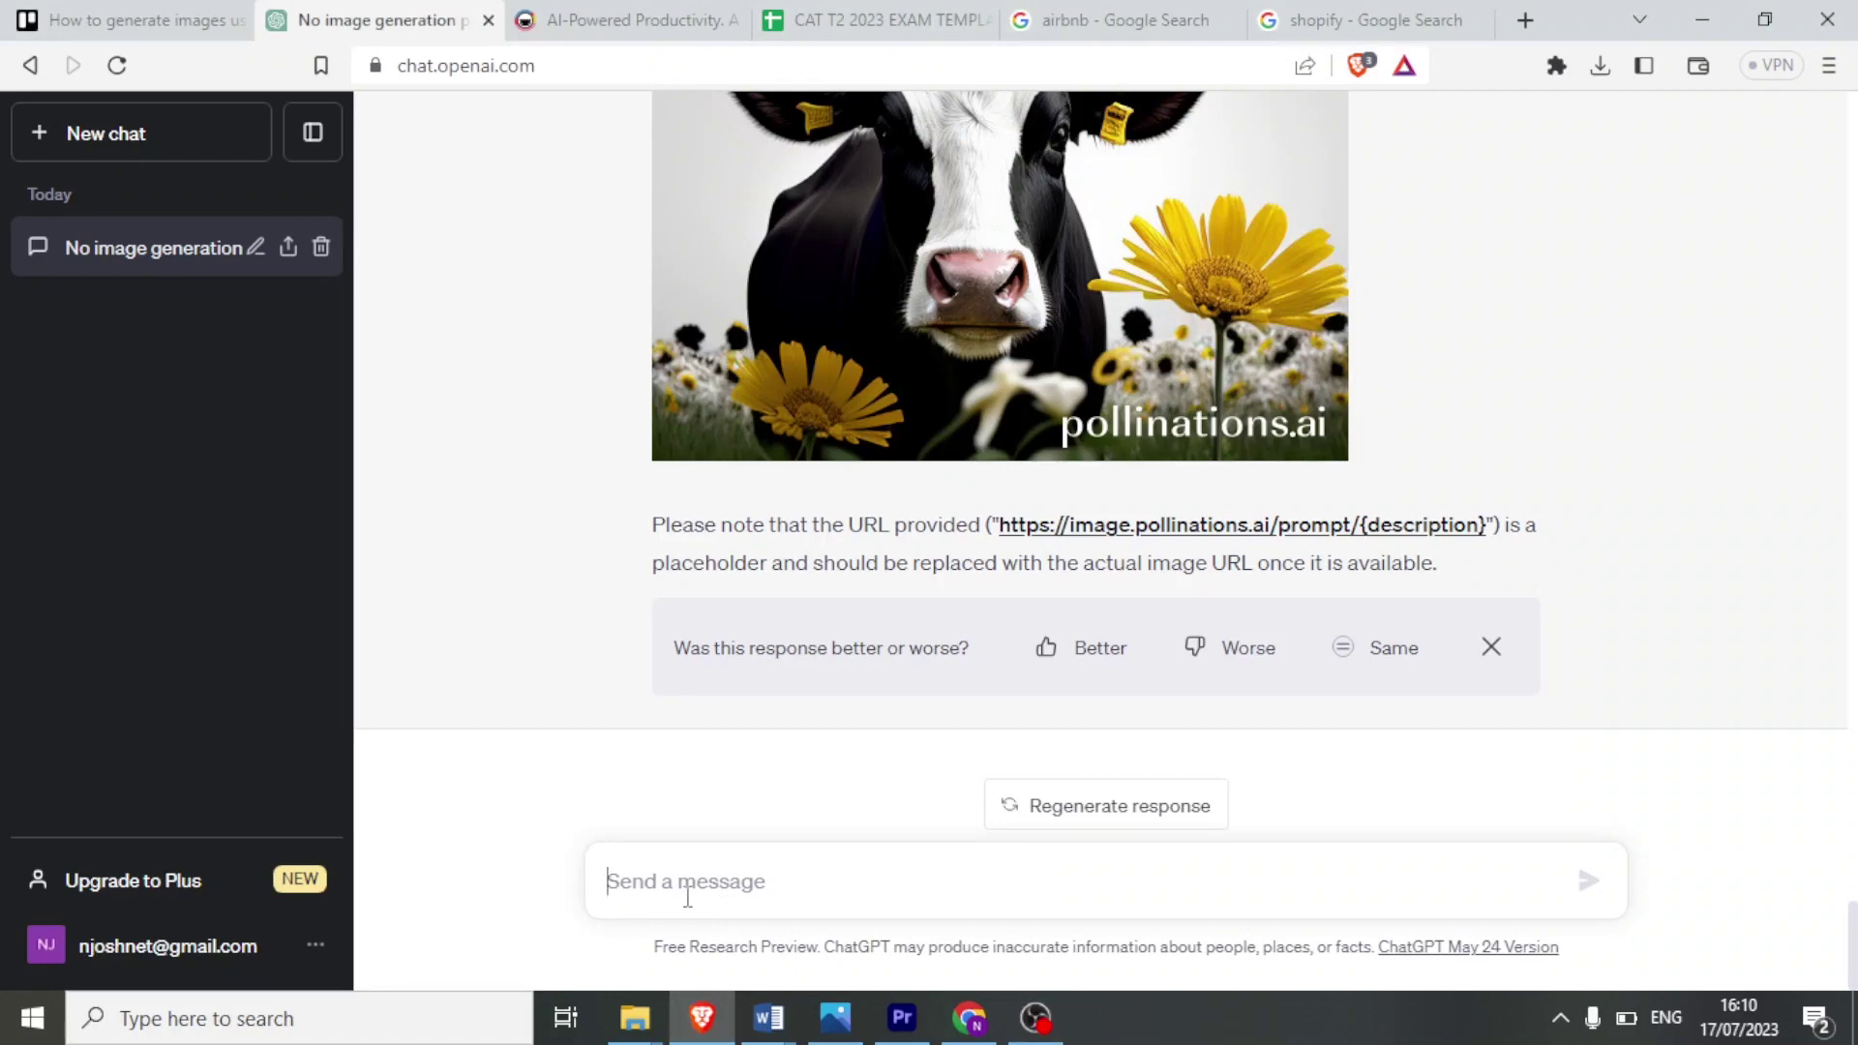
Paste the old dog prompt into the ChatGPT message and change its INPUT to "an elephant".
{"action": "key", "text": "ctrl+v"}
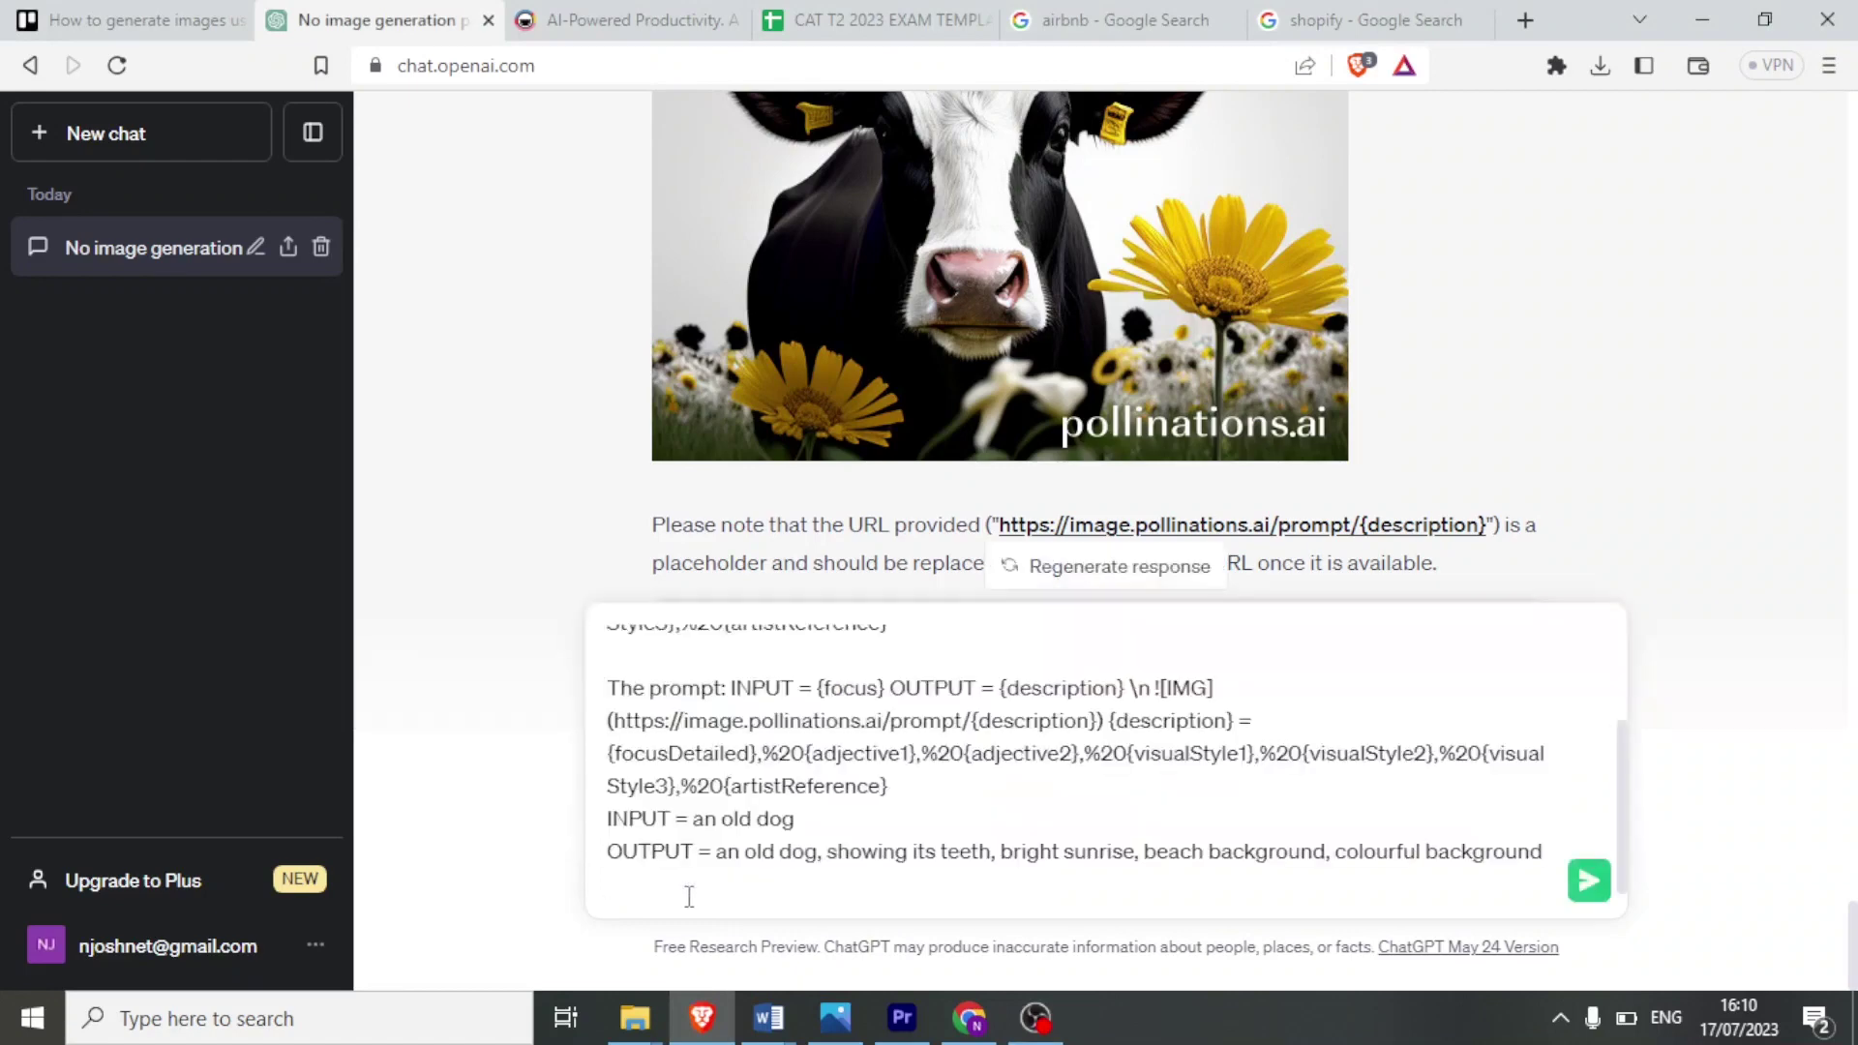
{"action": "left_click_drag", "start_coordinate": [800, 820], "coordinate": [722, 823]}
{"action": "type", "text": "elephant"}
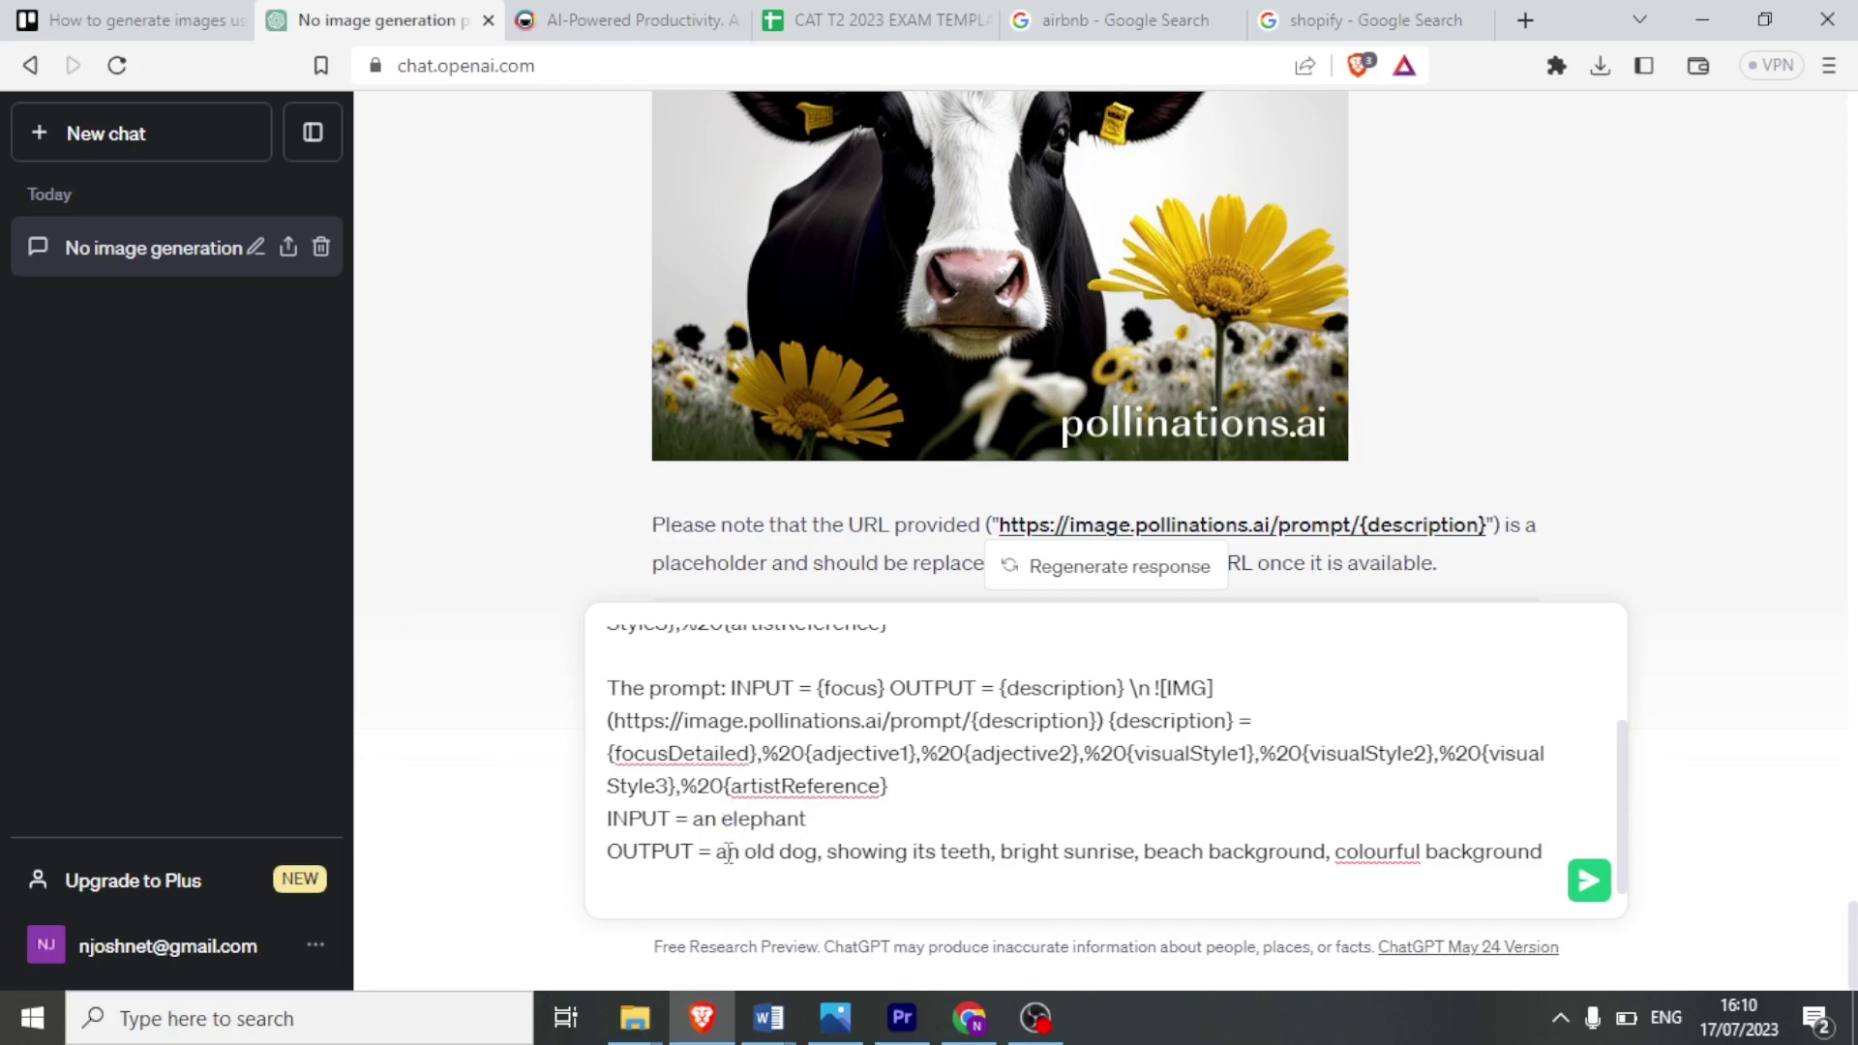
Replace the OUTPUT description with "an elephant taking water, yellow flowers, bright colours" and send the prompt.
{"action": "left_click_drag", "start_coordinate": [716, 854], "coordinate": [1493, 869]}
{"action": "type", "text": "a"}
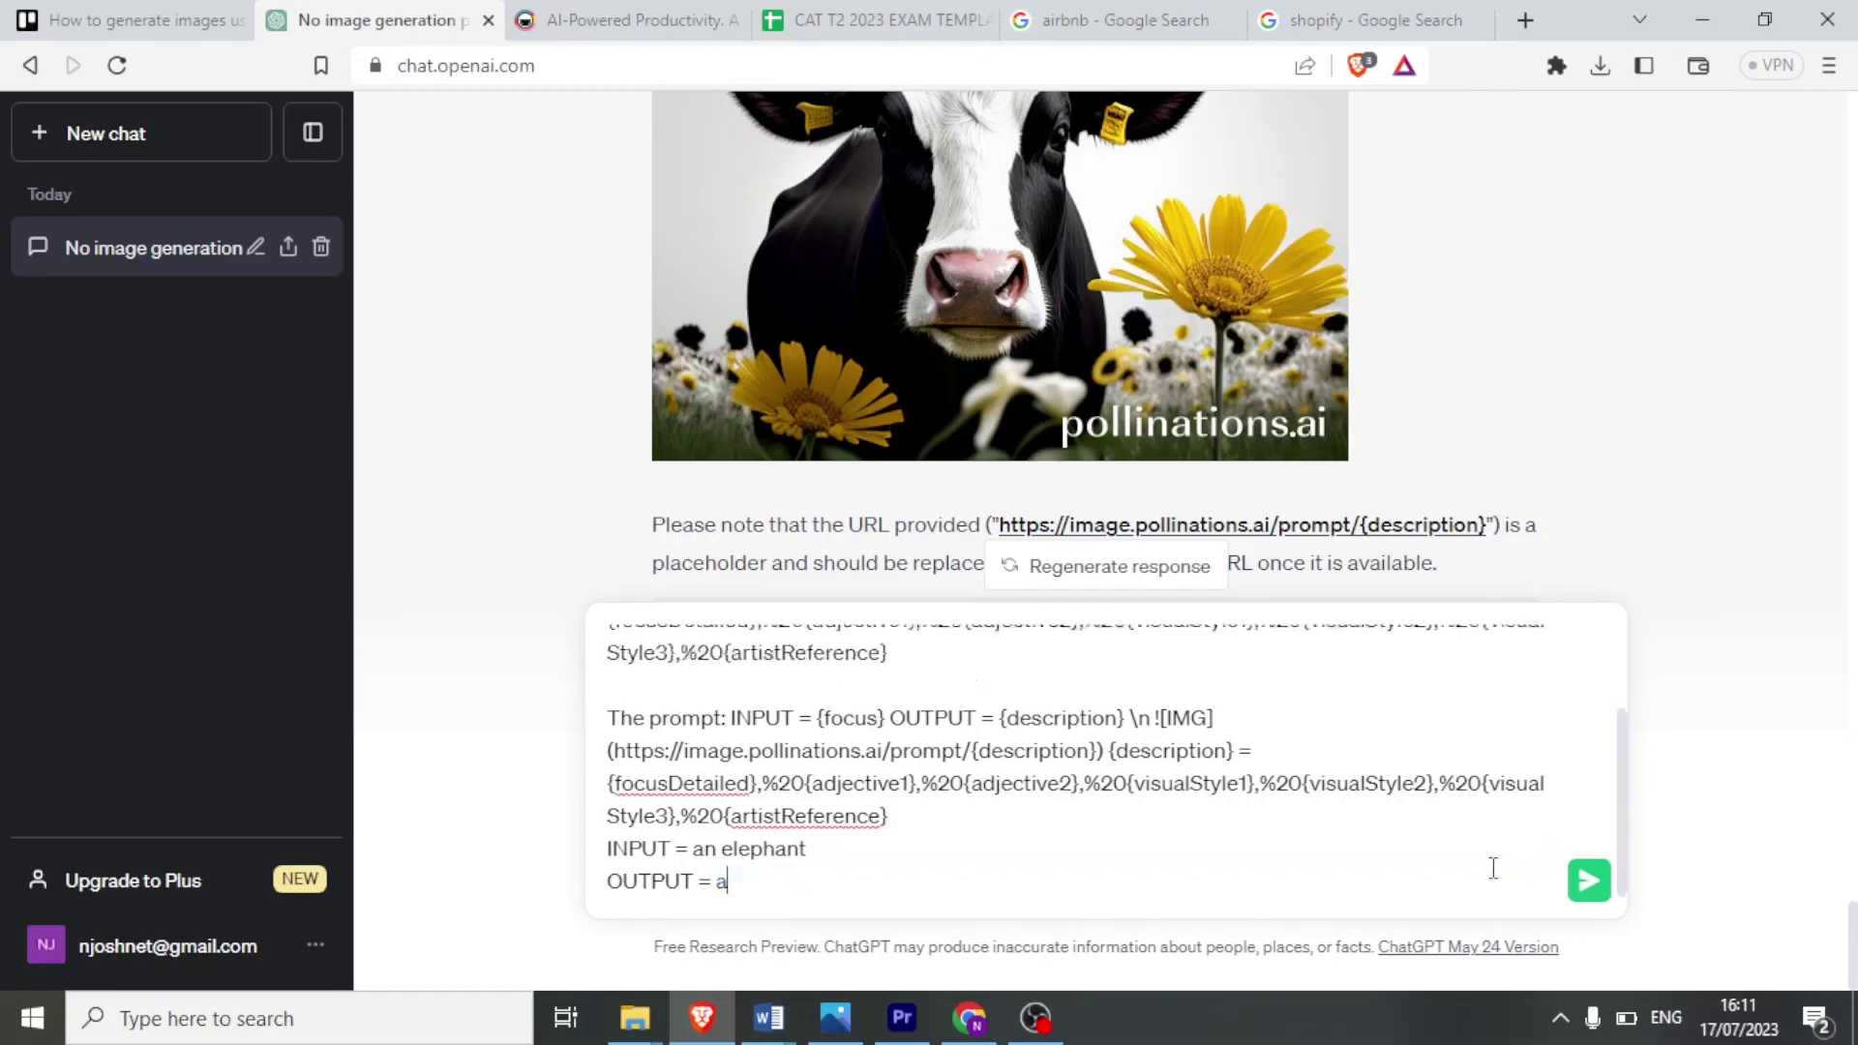
{"action": "type", "text": "n elephant taking water, yellow "}
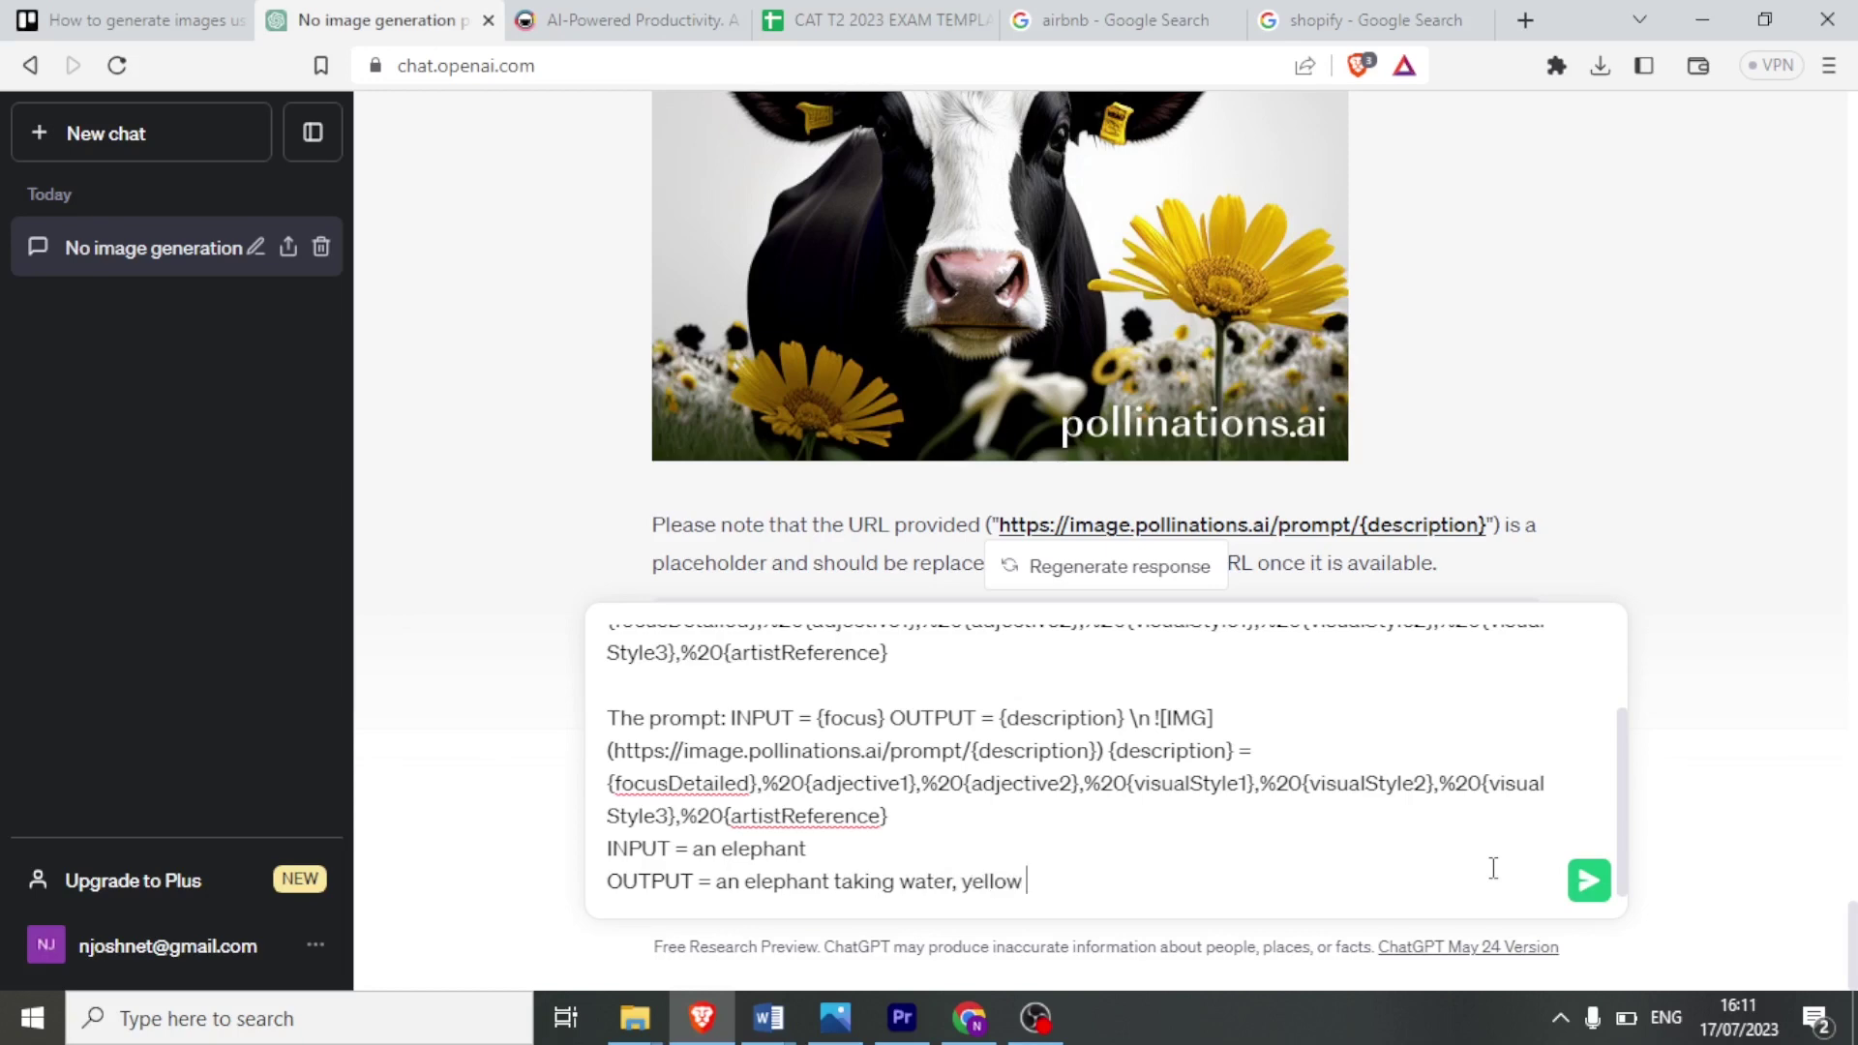
{"action": "type", "text": "flowers, bright colours"}
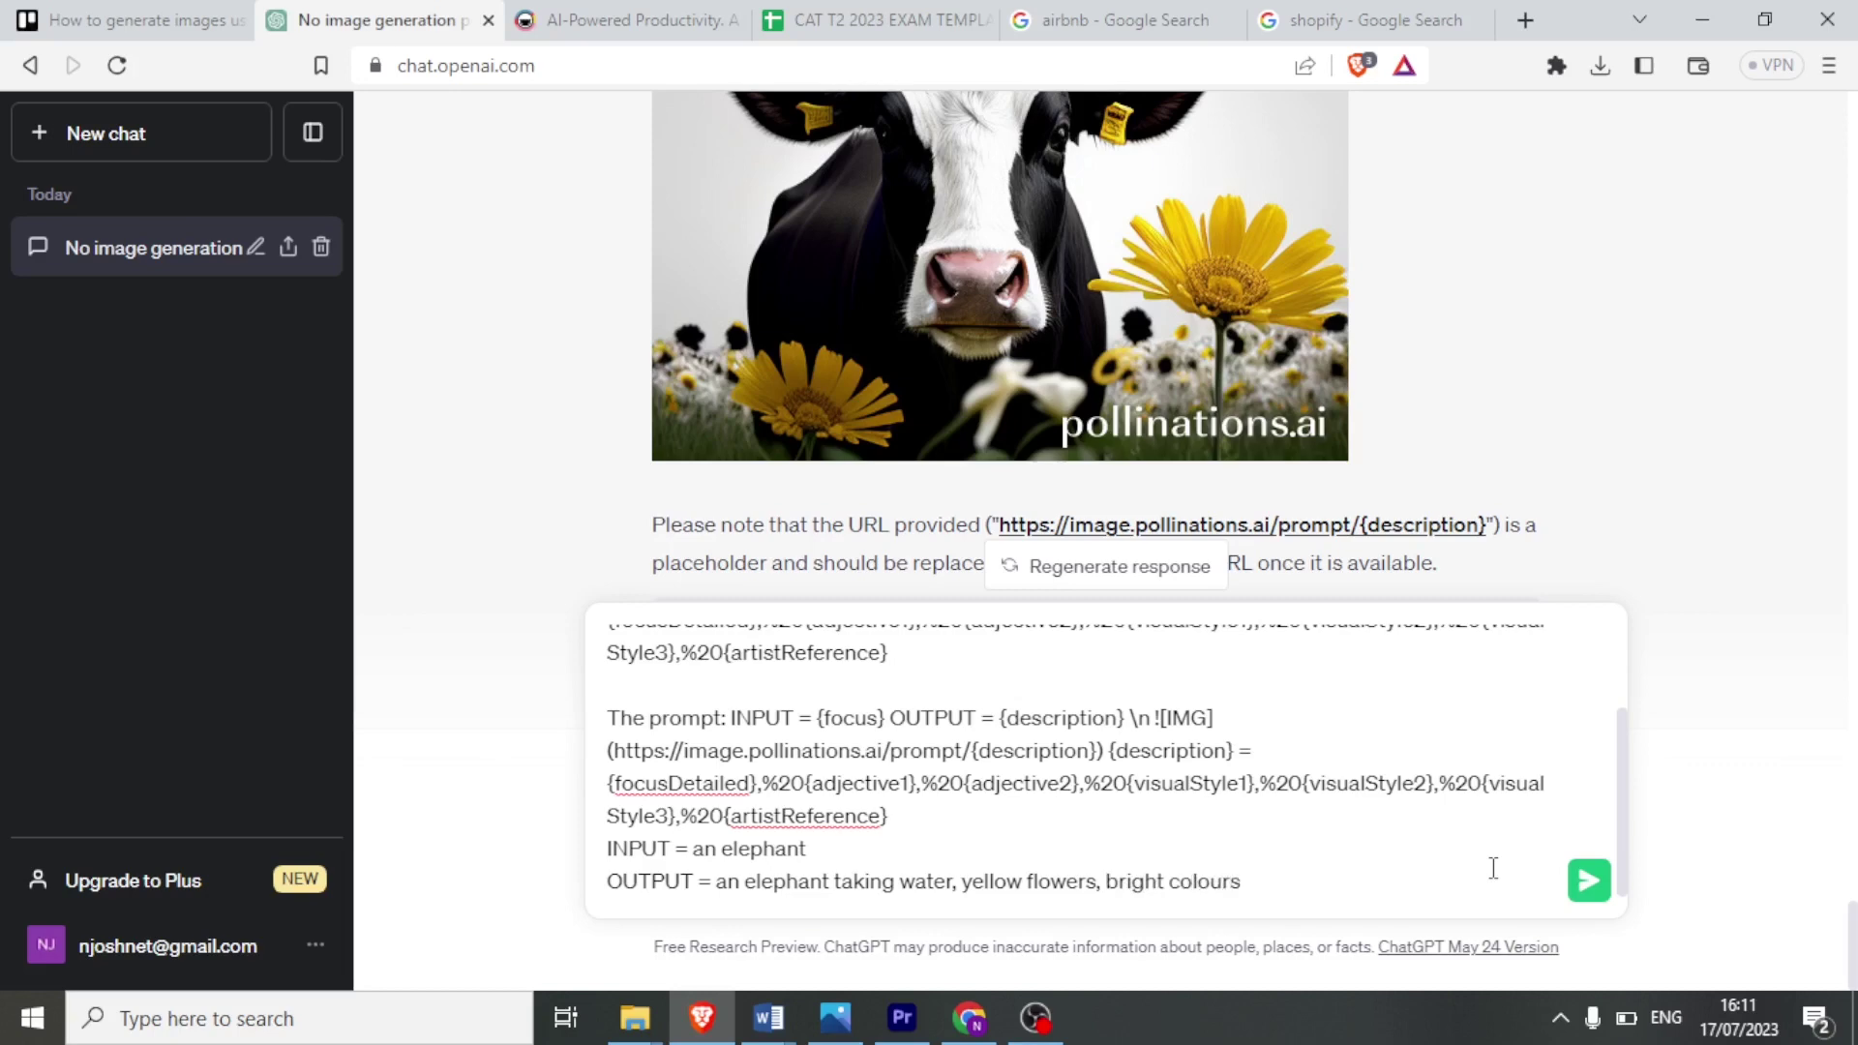
{"action": "left_click", "coordinate": [1588, 881]}
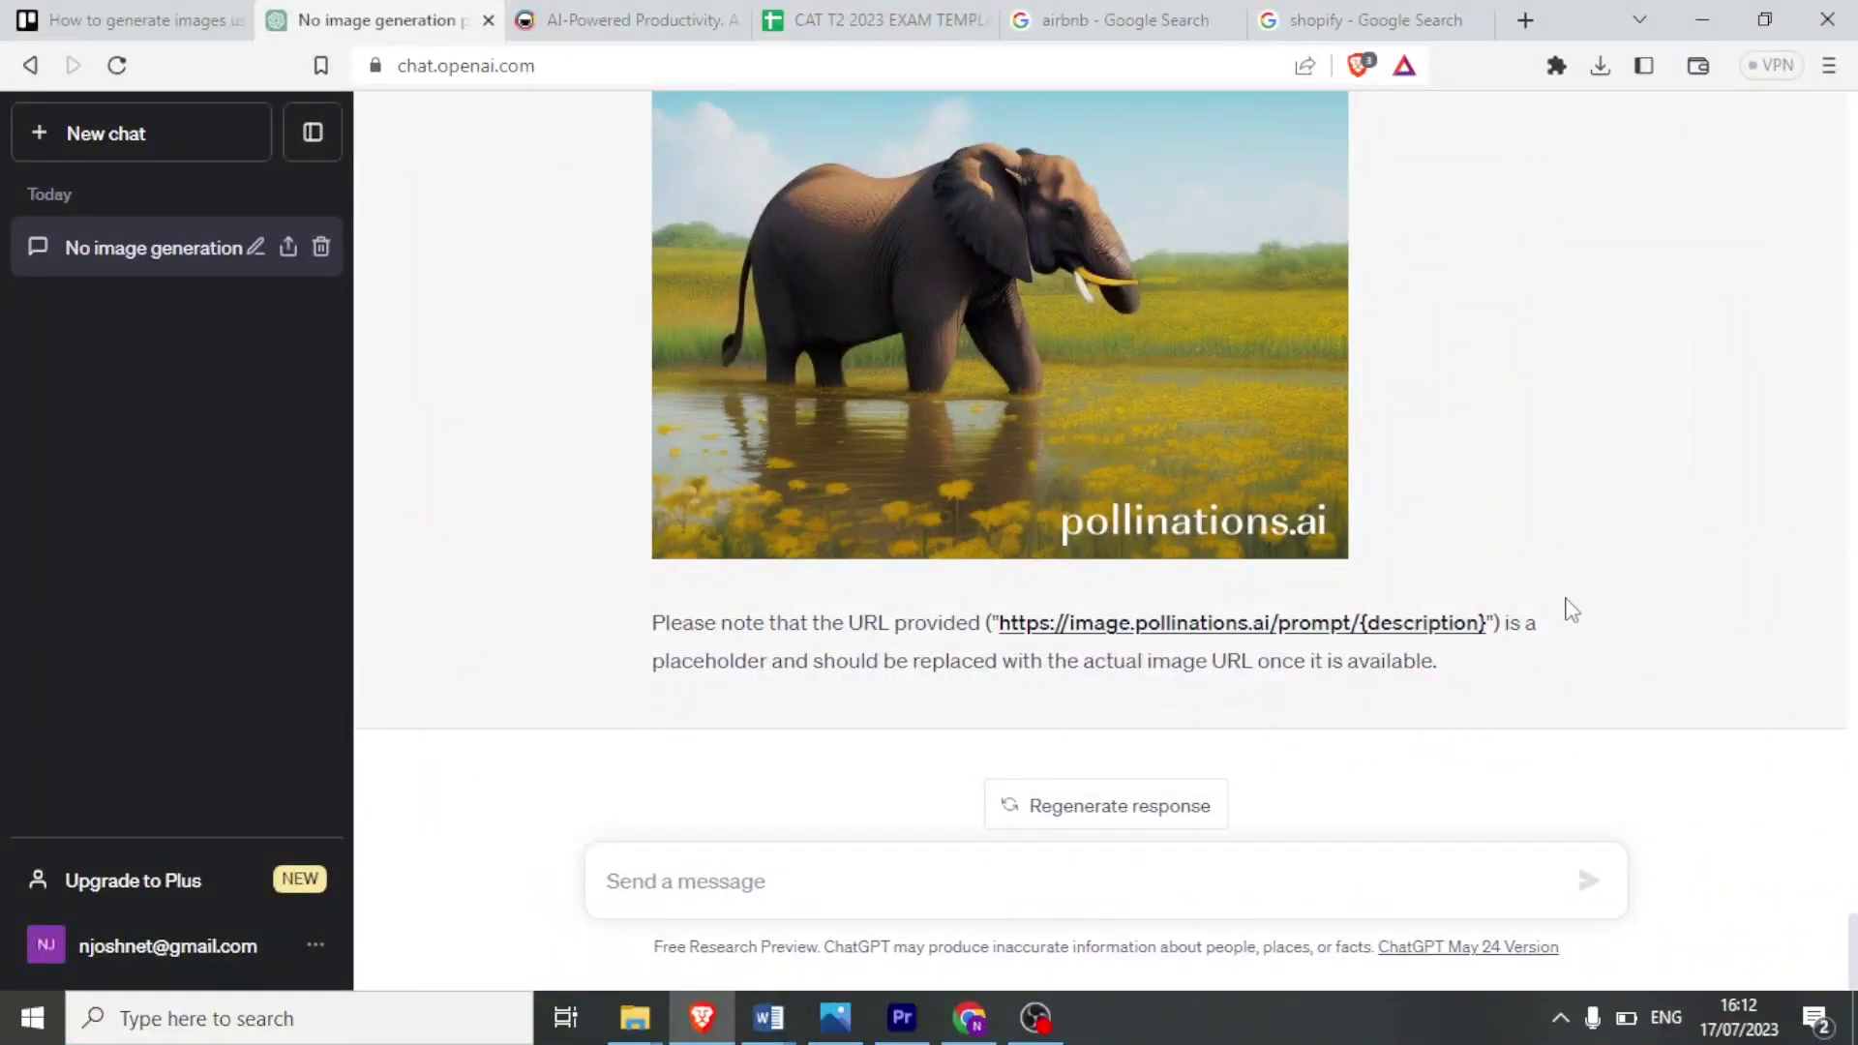
Save the generated elephant image to the computer.
{"action": "right_click", "coordinate": [1072, 338]}
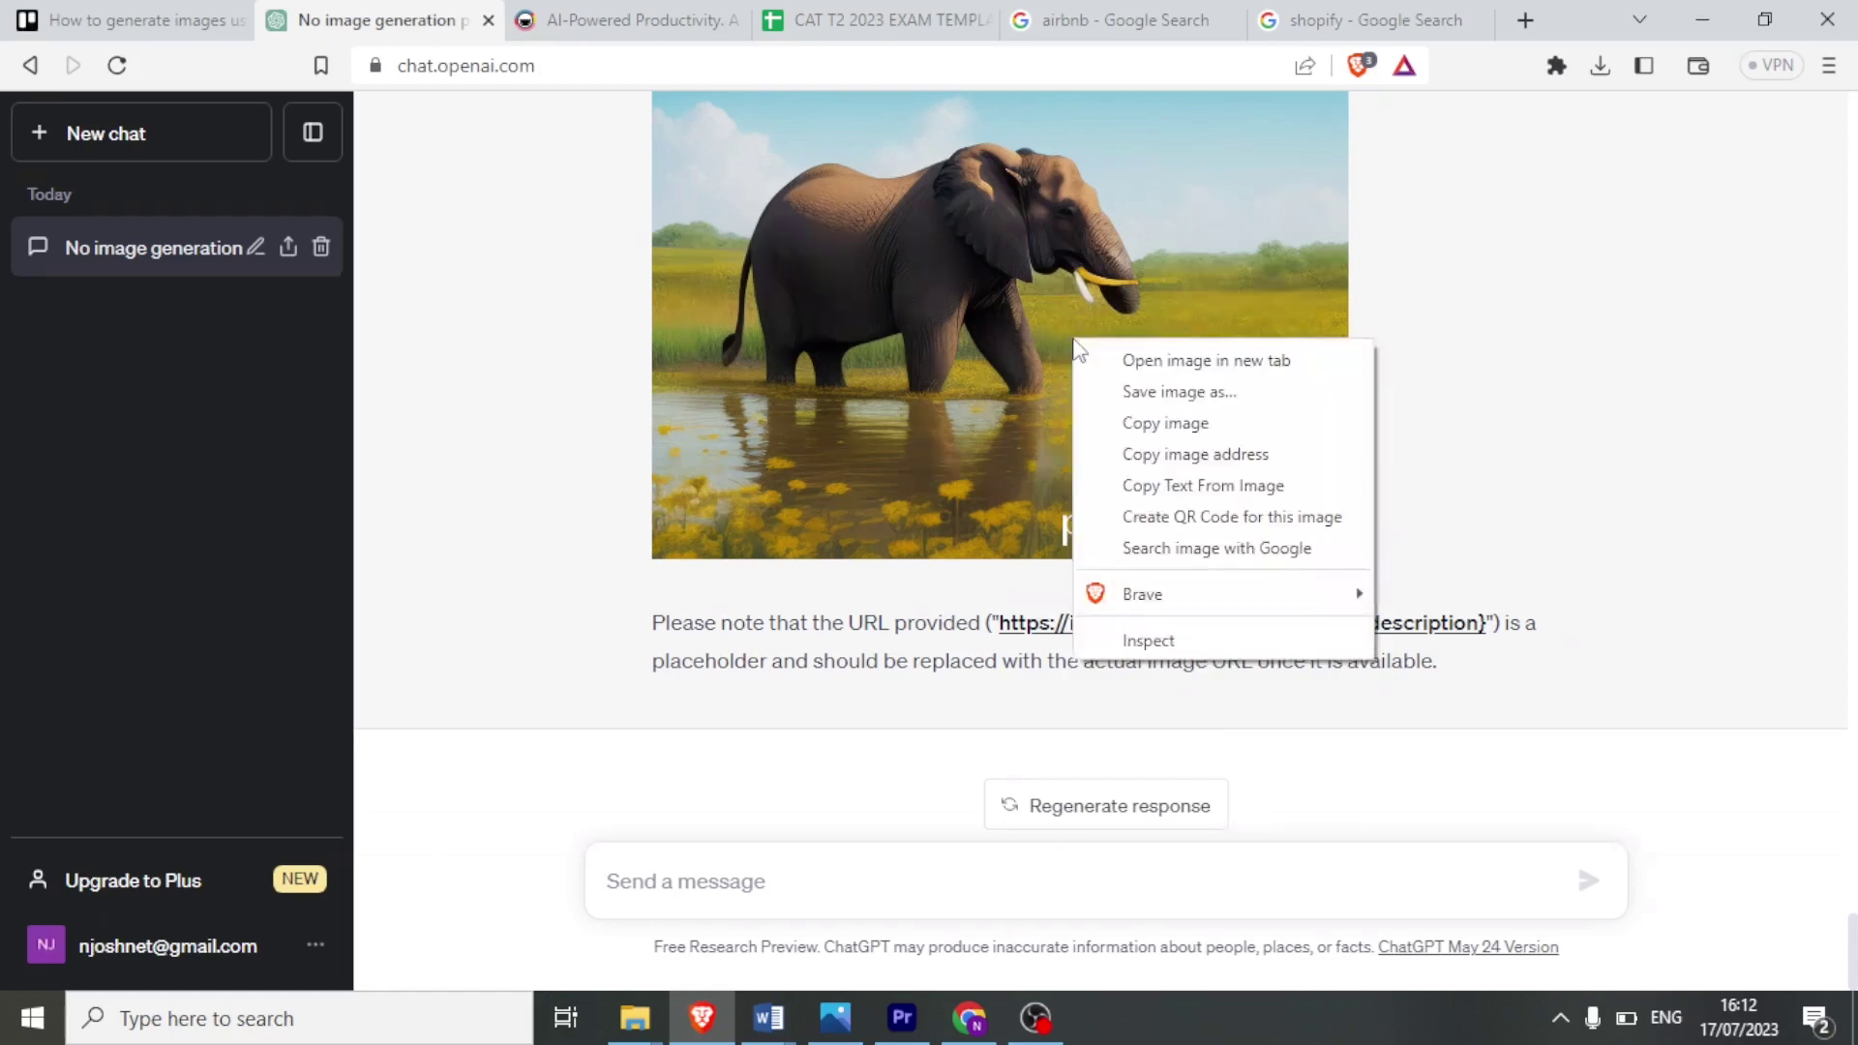
{"action": "left_click", "coordinate": [1136, 394]}
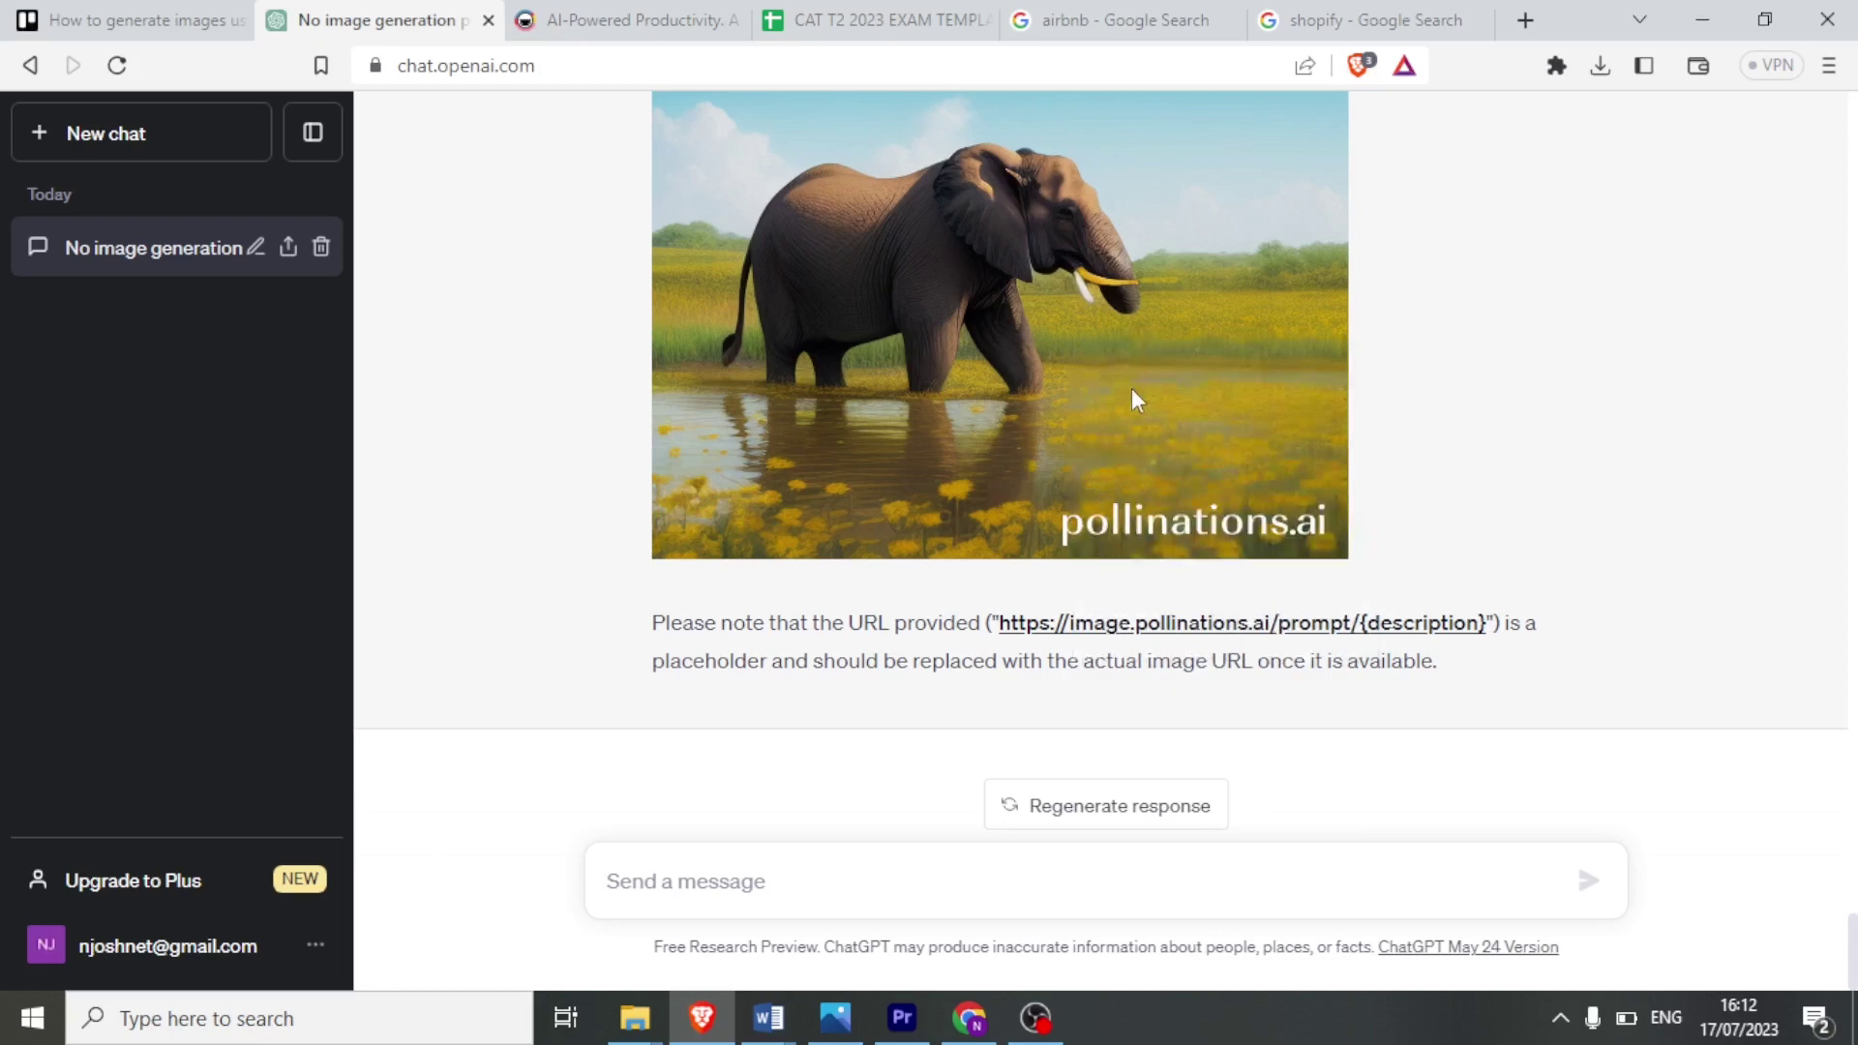